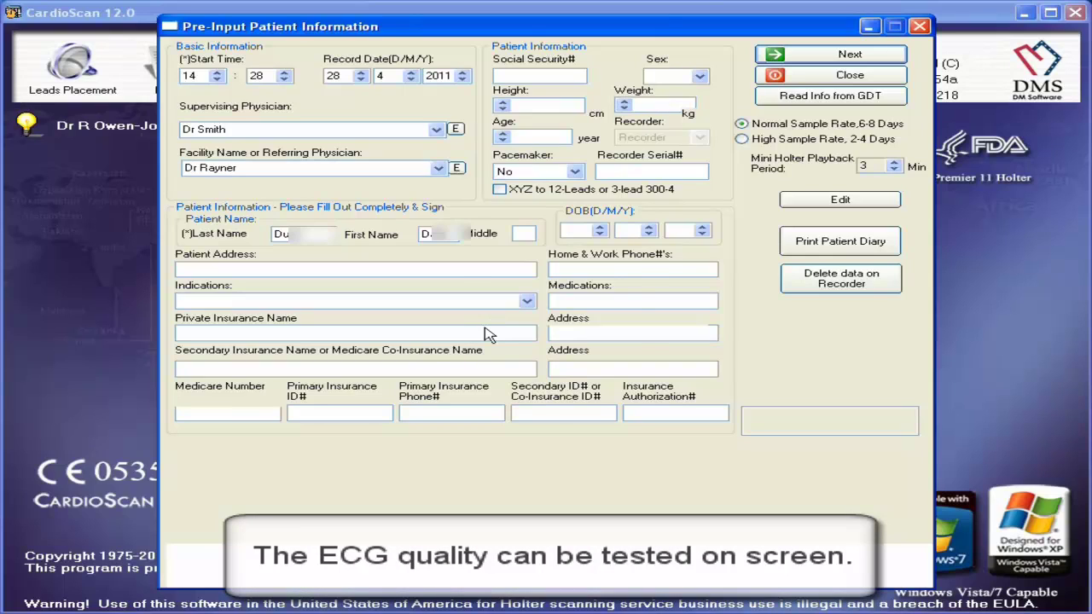
Step: Finish registering the pre-input patient information and return to the main screen
{"action": "left_click", "coordinate": [570, 338]}
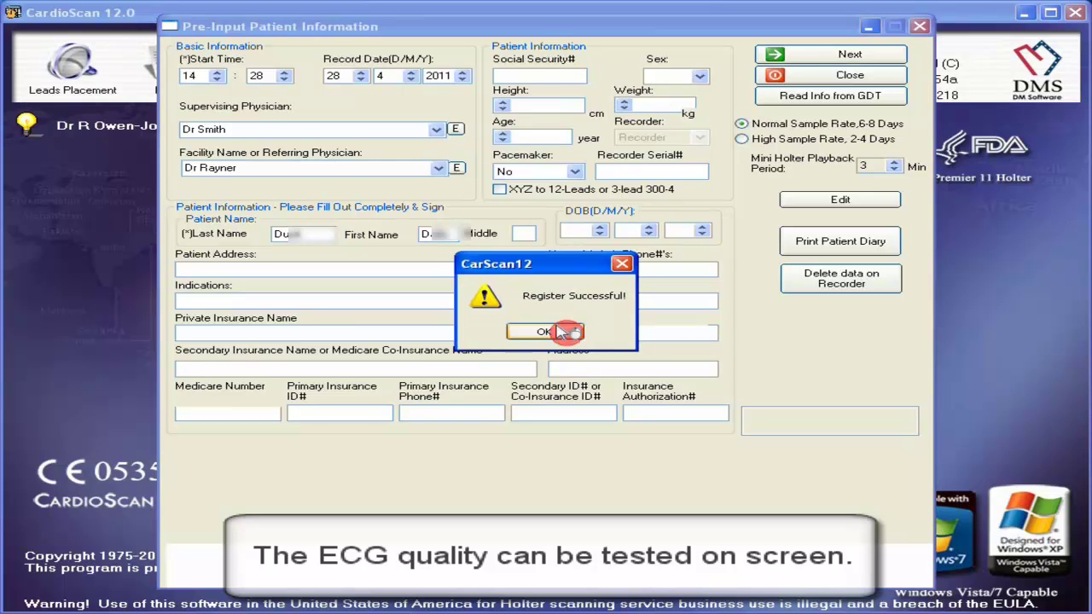
{"action": "left_click", "coordinate": [555, 332]}
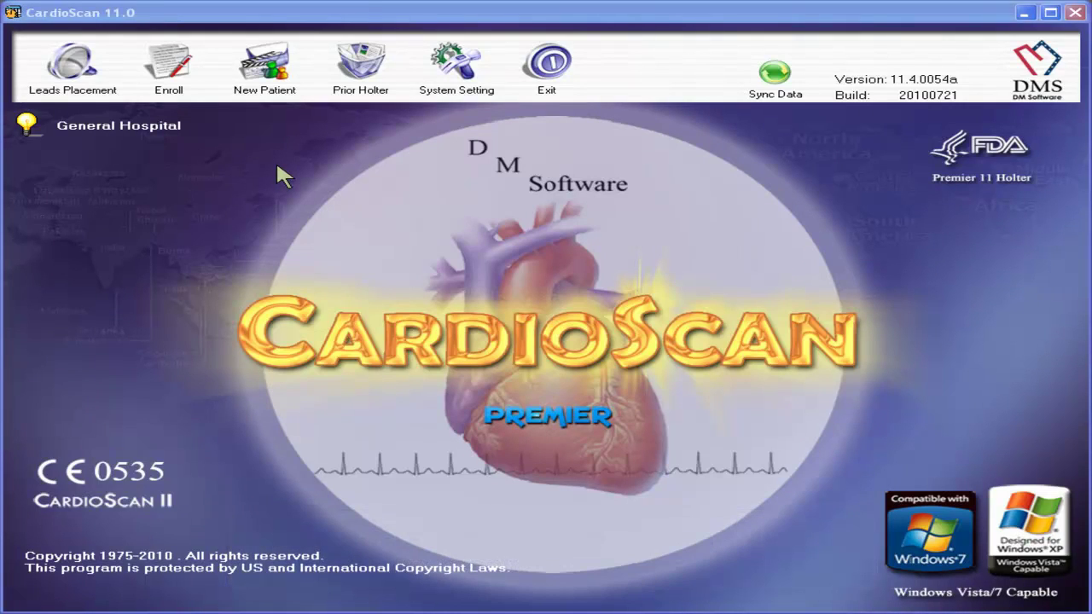
{"action": "key", "text": "F5"}
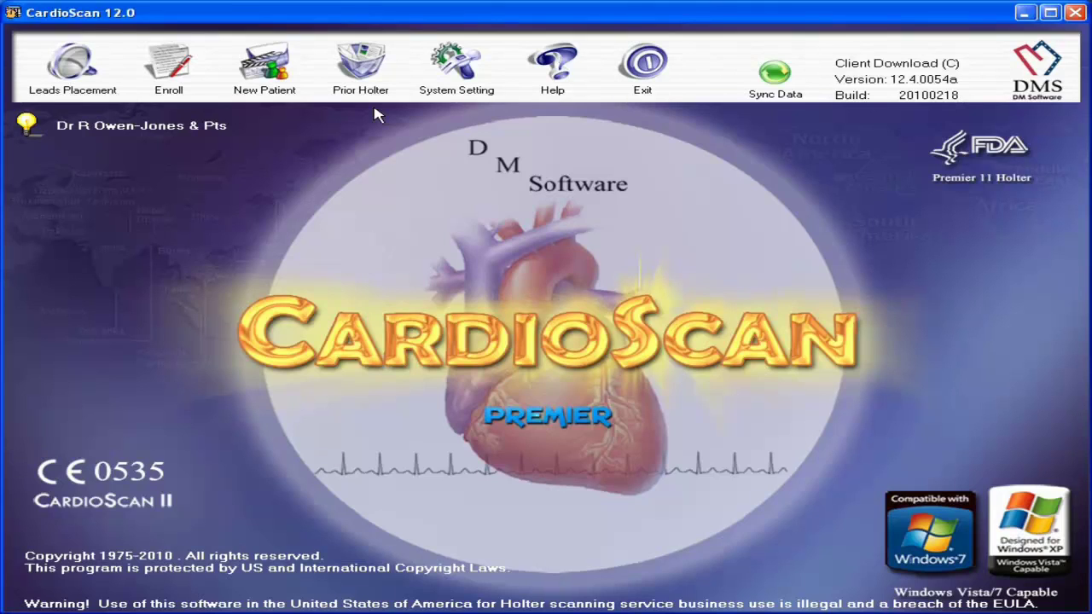
Step: Open the new patient's data form and try to continue with the automatically filled fields
{"action": "left_click", "coordinate": [382, 77]}
{"action": "left_click", "coordinate": [262, 87]}
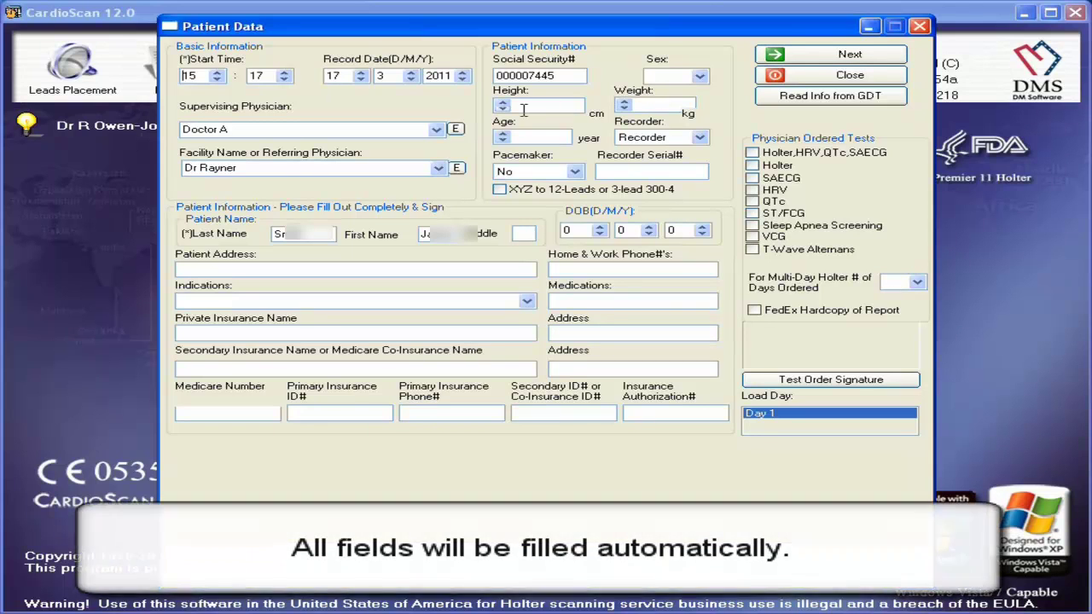
{"action": "left_click", "coordinate": [802, 58]}
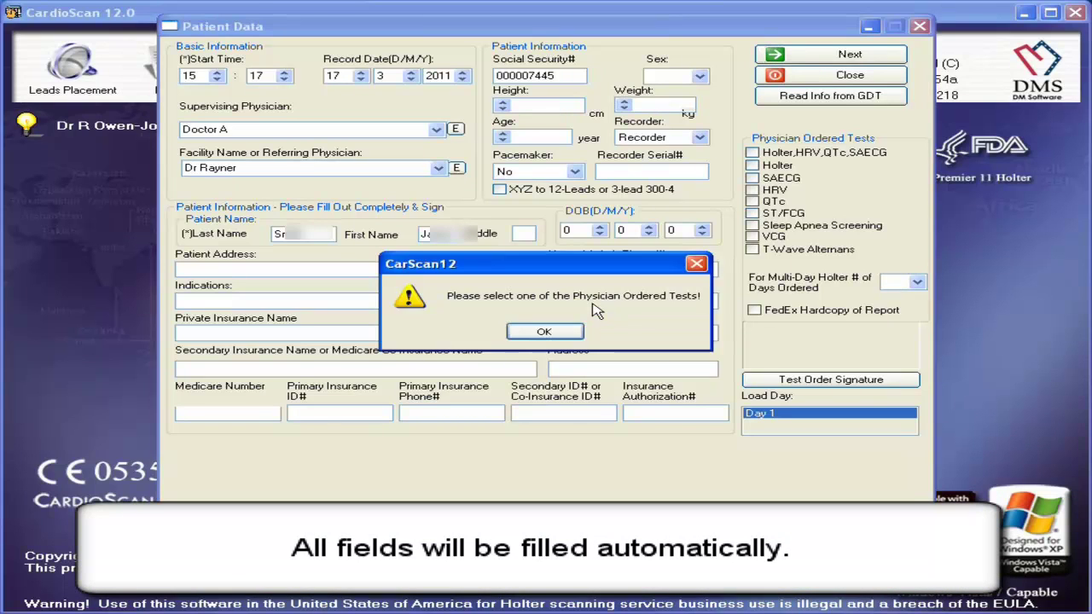
{"action": "left_click", "coordinate": [544, 331]}
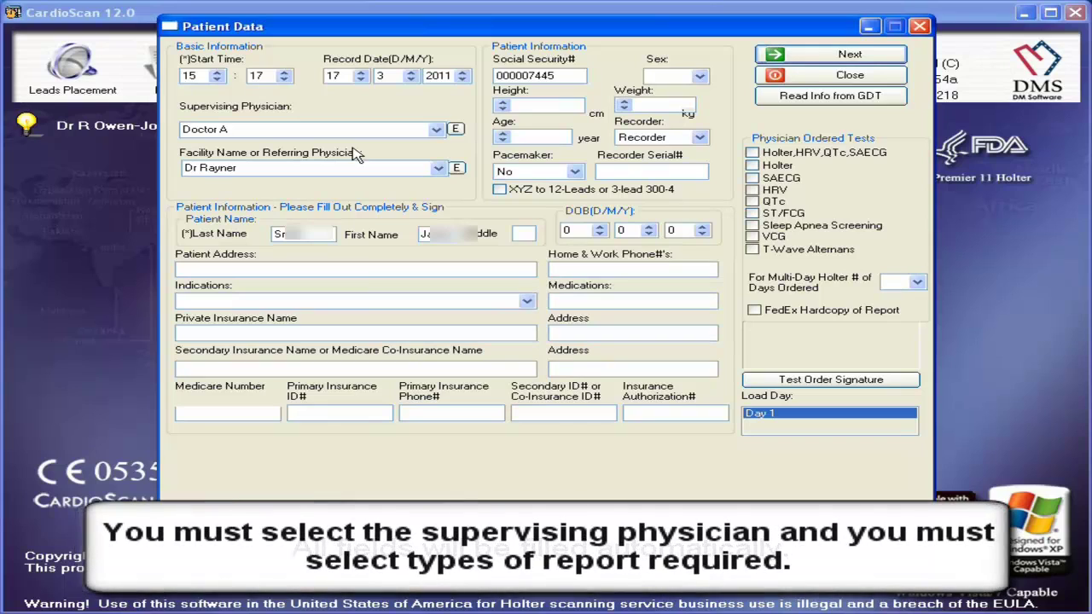
Step: Replace the supervising physician entry with the required physician's name
{"action": "left_click", "coordinate": [432, 128]}
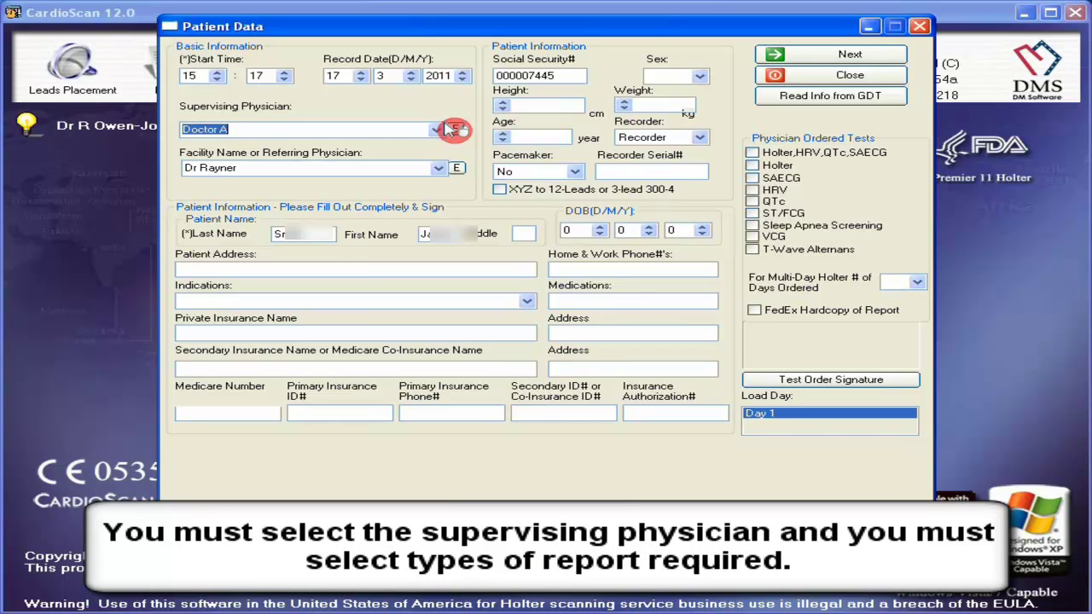
{"action": "key", "text": "End"}
{"action": "left_click_drag", "start_coordinate": [186, 124], "coordinate": [239, 128]}
{"action": "type", "text": "Dr"}
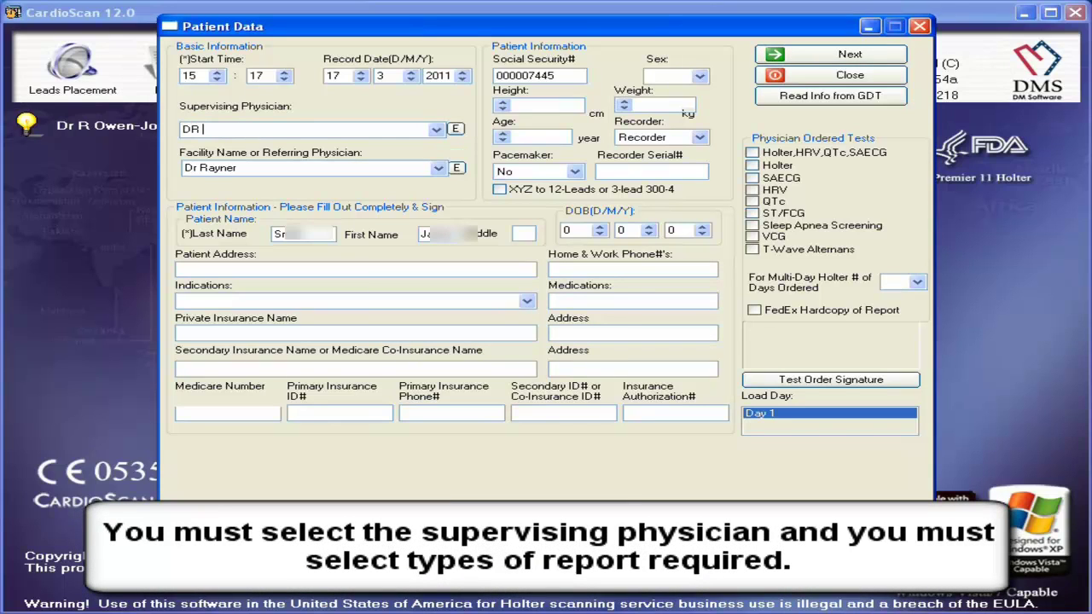
{"action": "type", "text": " Smith"}
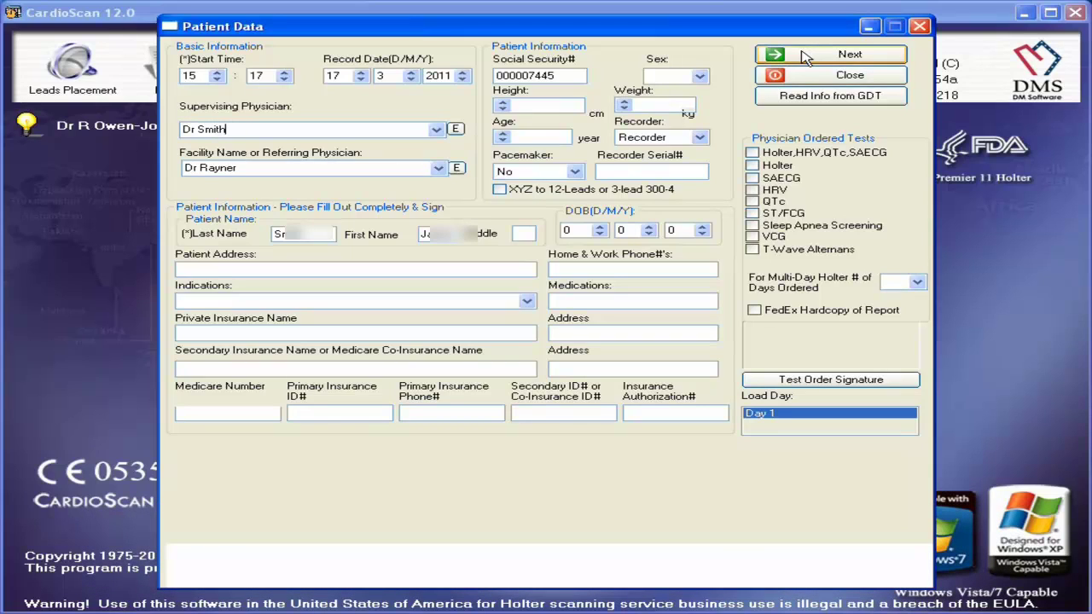
Step: Order the combined Holter,HRV,QTc,SAECG test and enter "Test Test Test" as the patient address
{"action": "left_click", "coordinate": [751, 151]}
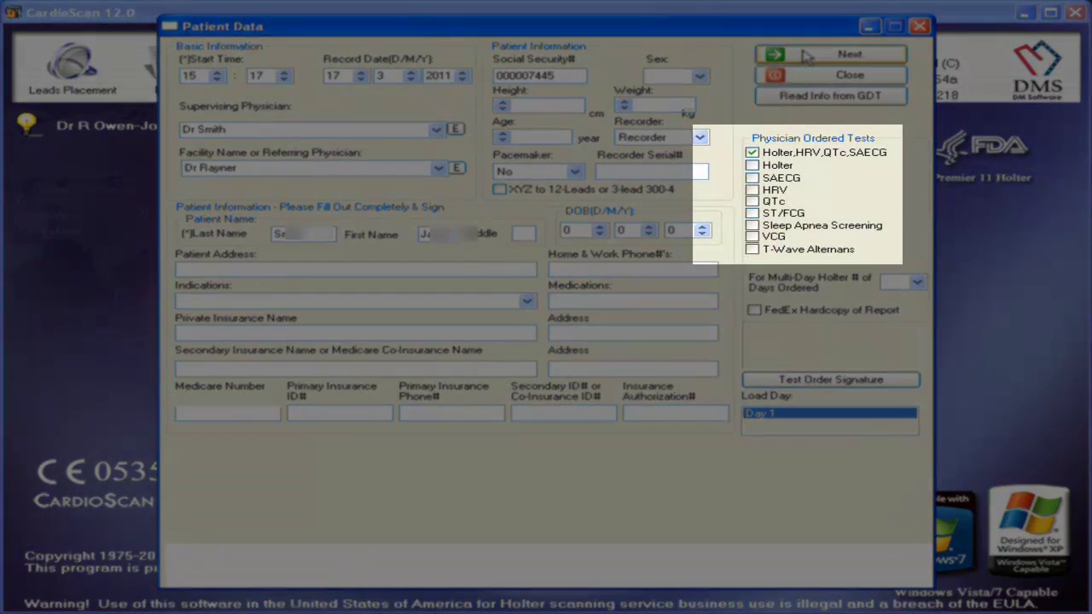
{"action": "left_click", "coordinate": [803, 52]}
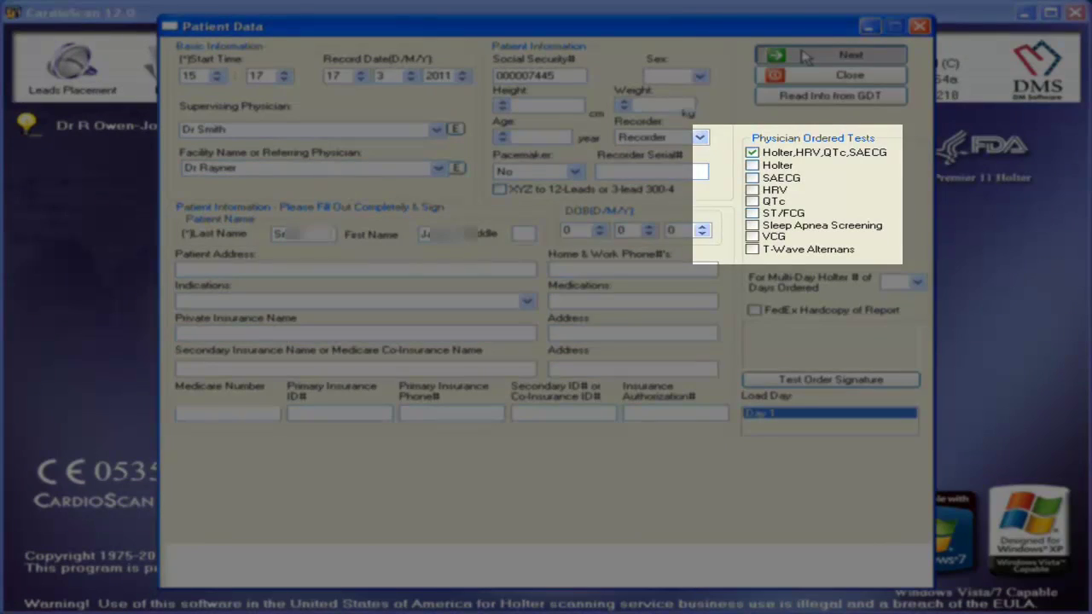
{"action": "left_click", "coordinate": [267, 264]}
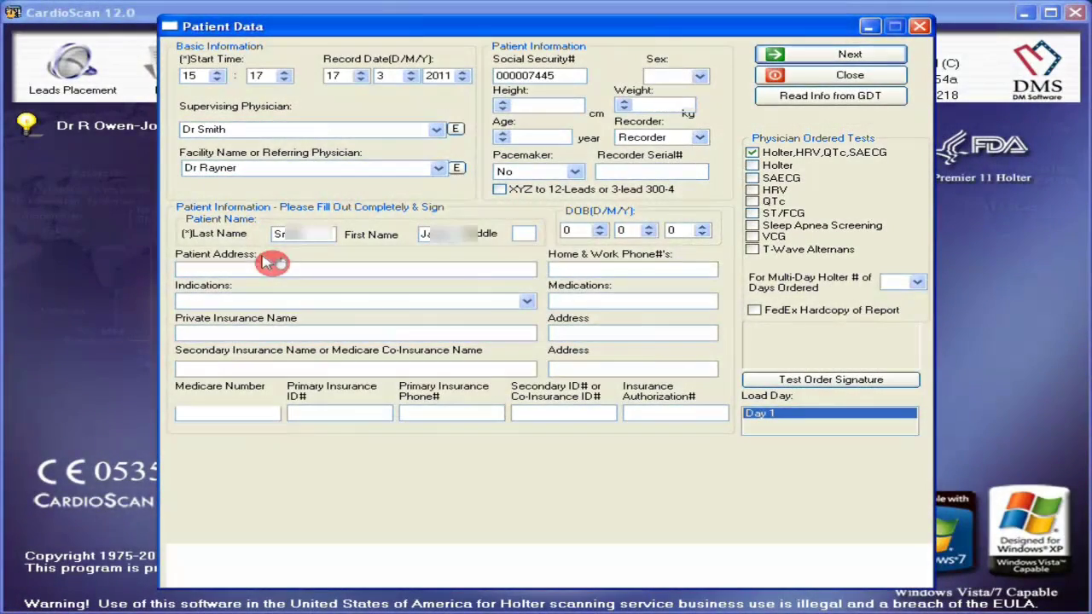
{"action": "type", "text": "Test Test Test"}
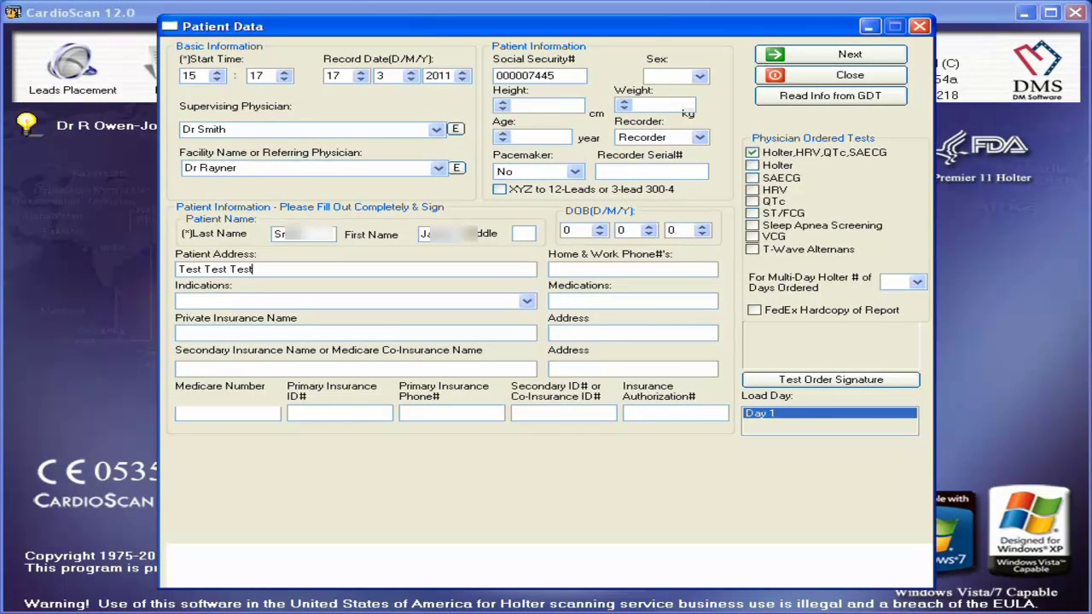
Step: Sign the test order with a handwritten signature and proceed to inputting the patient activity diary symptom times
{"action": "left_click", "coordinate": [868, 55]}
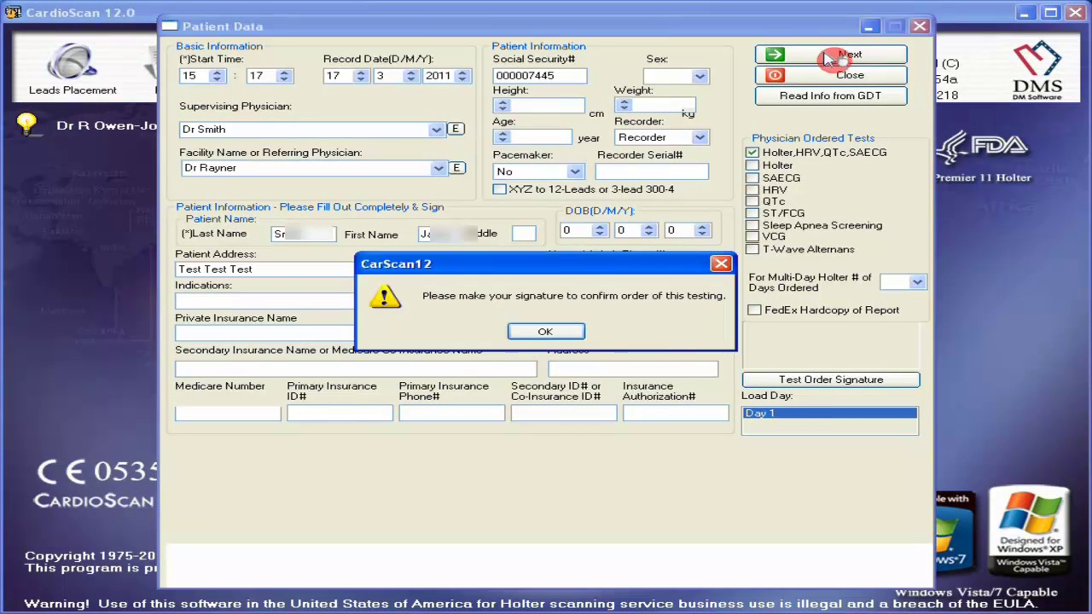
{"action": "left_click", "coordinate": [545, 331]}
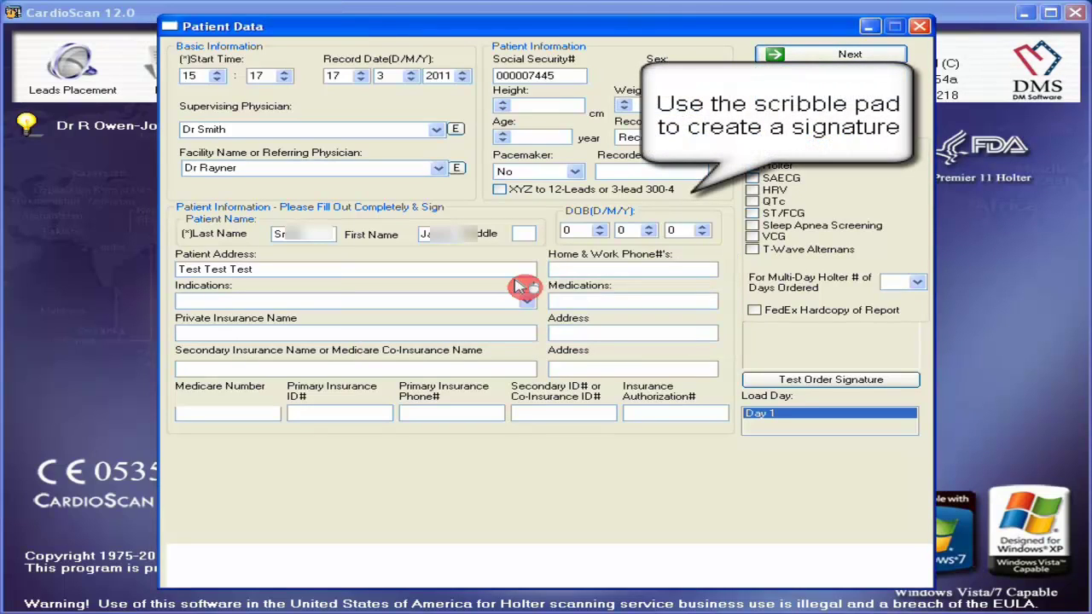
{"action": "left_click", "coordinate": [814, 380]}
{"action": "left_click", "coordinate": [380, 322]}
{"action": "mouse_move", "coordinate": [345, 318]}
{"action": "left_mouse_down"}
{"action": "mouse_move", "coordinate": [434, 320]}
{"action": "mouse_move", "coordinate": [568, 296]}
{"action": "left_mouse_up"}
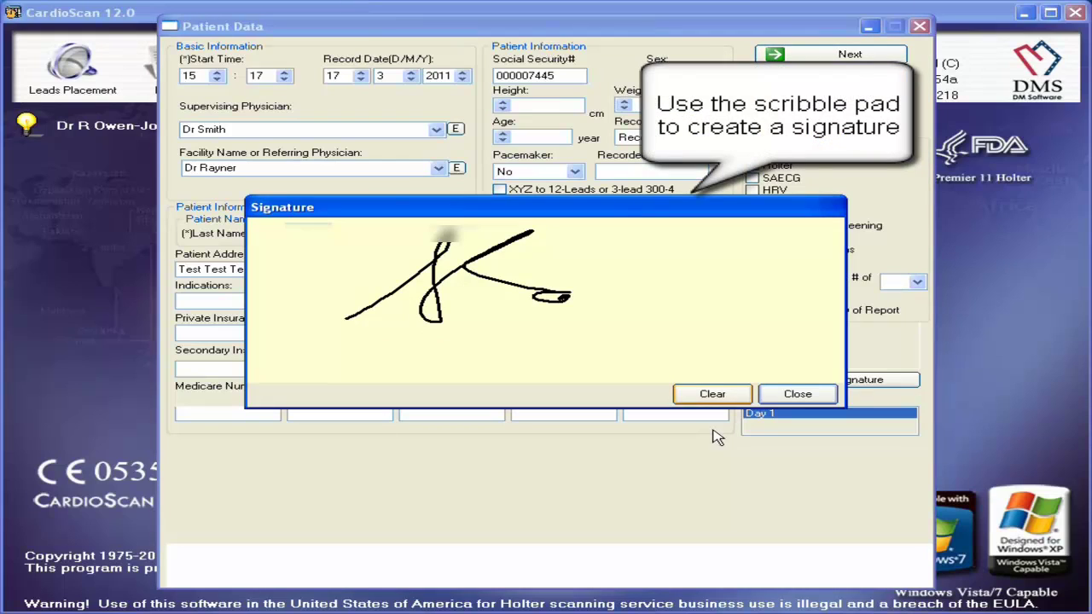
{"action": "left_click", "coordinate": [764, 394]}
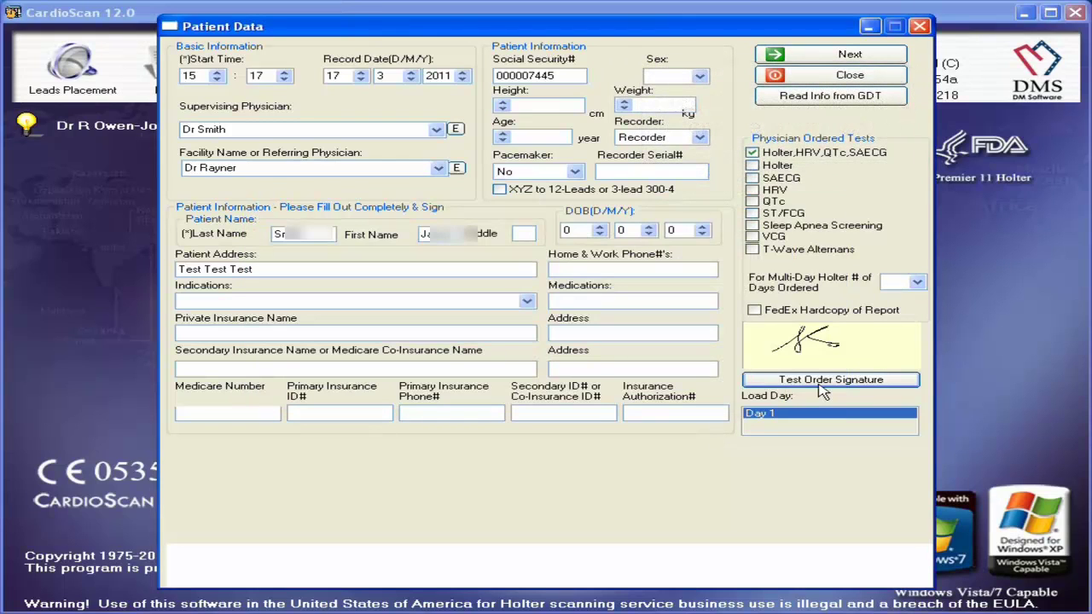
{"action": "left_click", "coordinate": [876, 64]}
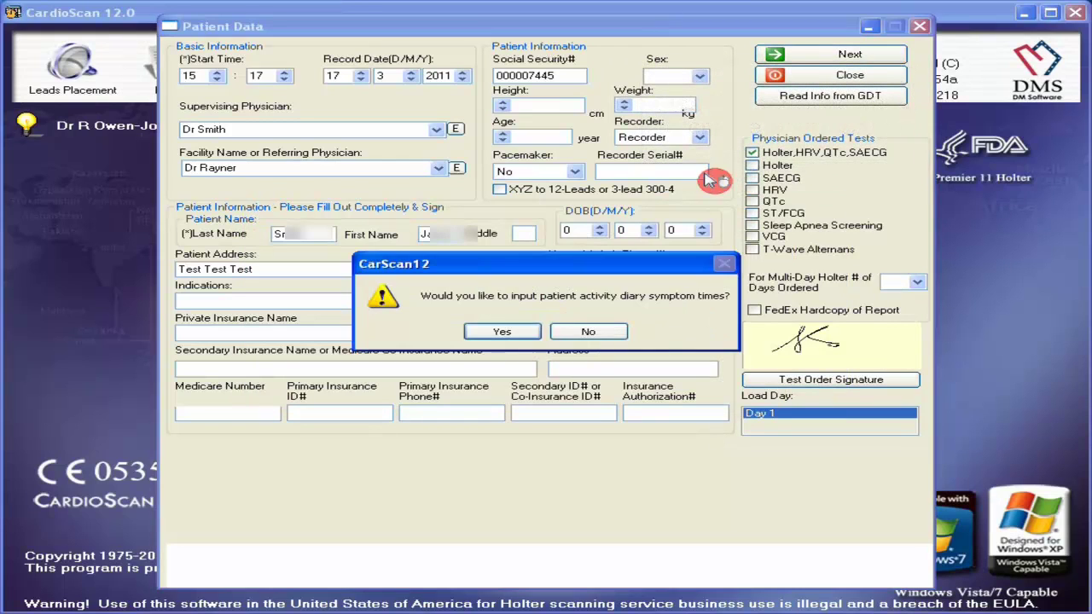
{"action": "left_click", "coordinate": [522, 333]}
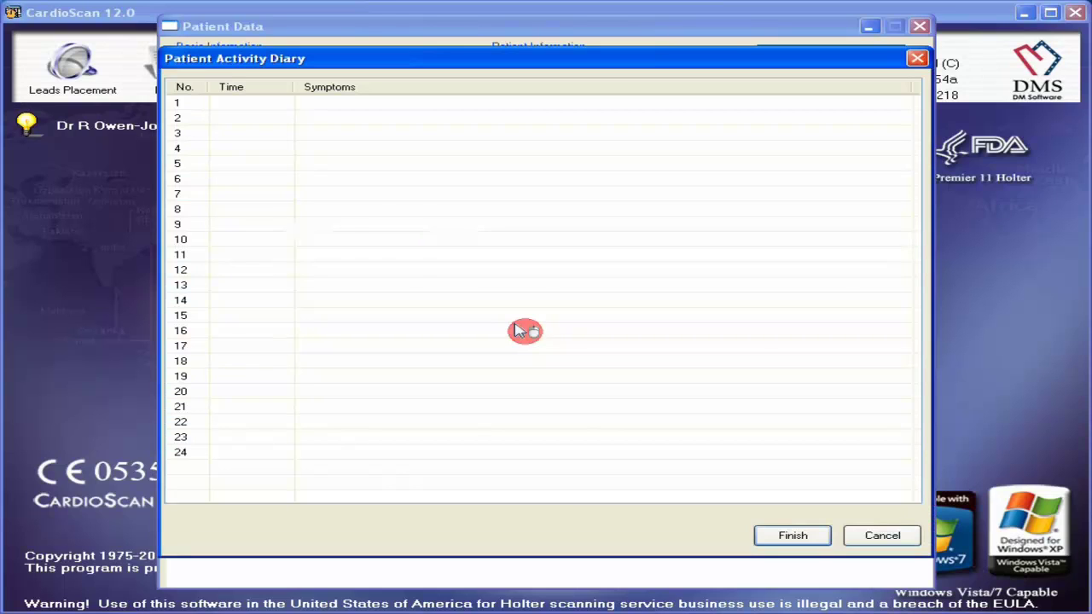
Step: Record the first activity diary entry at 01:00:00 with the symptom "palpitations"
{"action": "left_click", "coordinate": [314, 102]}
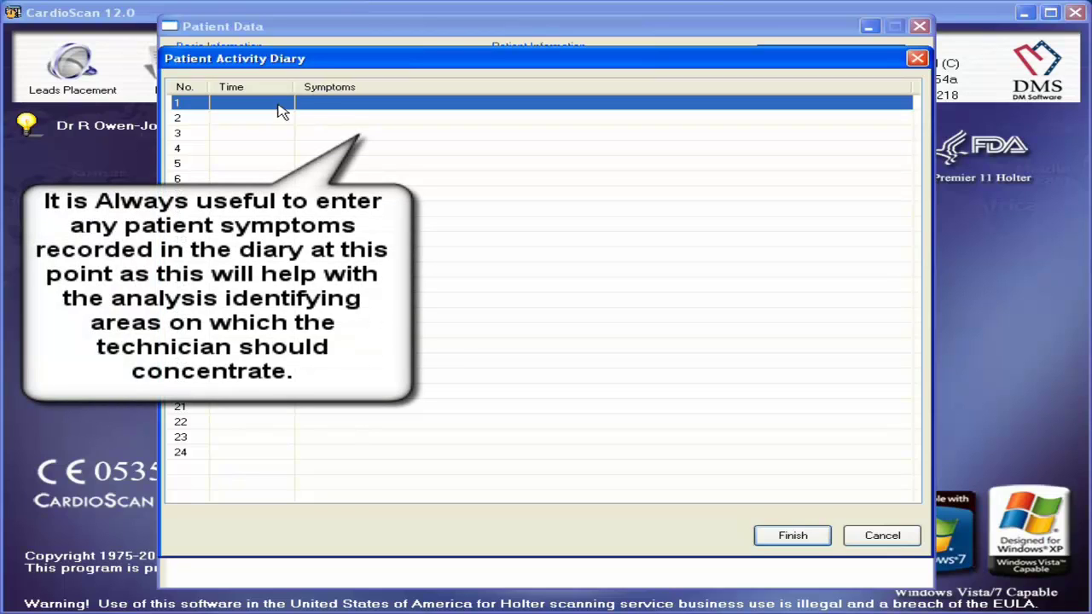
{"action": "left_click", "coordinate": [294, 107]}
{"action": "key", "text": "Down"}
{"action": "key", "text": "Down"}
{"action": "key", "text": "Down"}
{"action": "key", "text": "Down"}
{"action": "key", "text": "Down"}
{"action": "key", "text": "Down"}
{"action": "key", "text": "Down"}
{"action": "key", "text": "Down"}
{"action": "key", "text": "Down"}
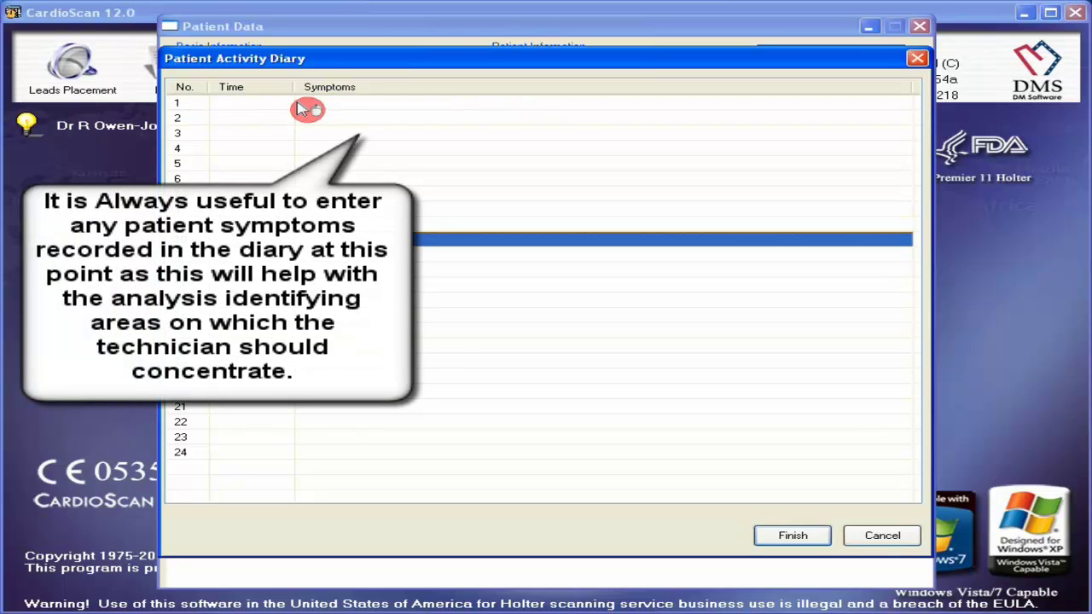
{"action": "left_click", "coordinate": [269, 103]}
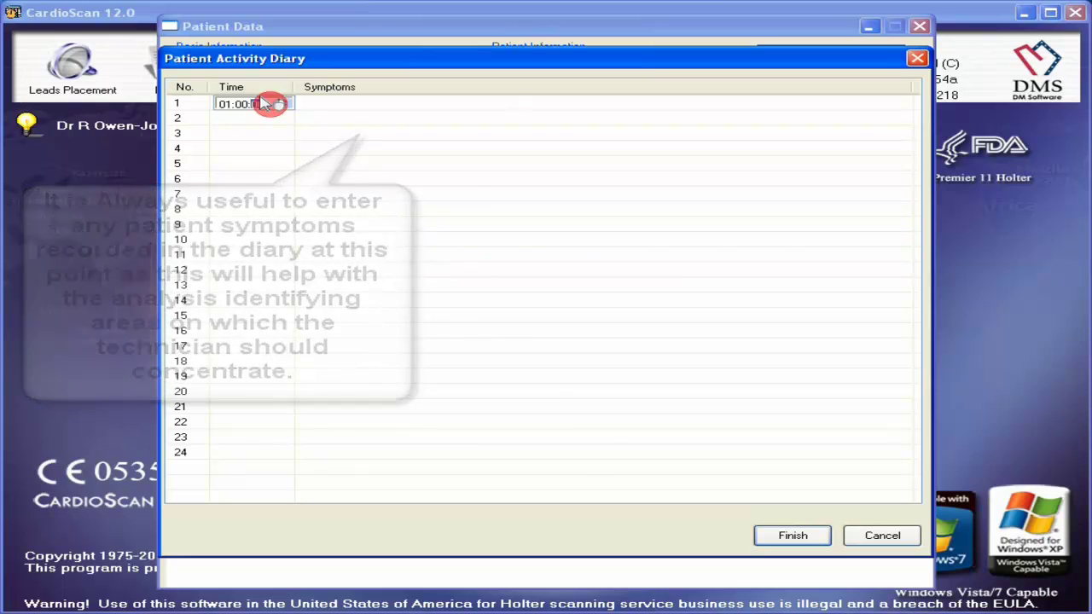
{"action": "left_click", "coordinate": [349, 103]}
{"action": "left_click", "coordinate": [324, 100]}
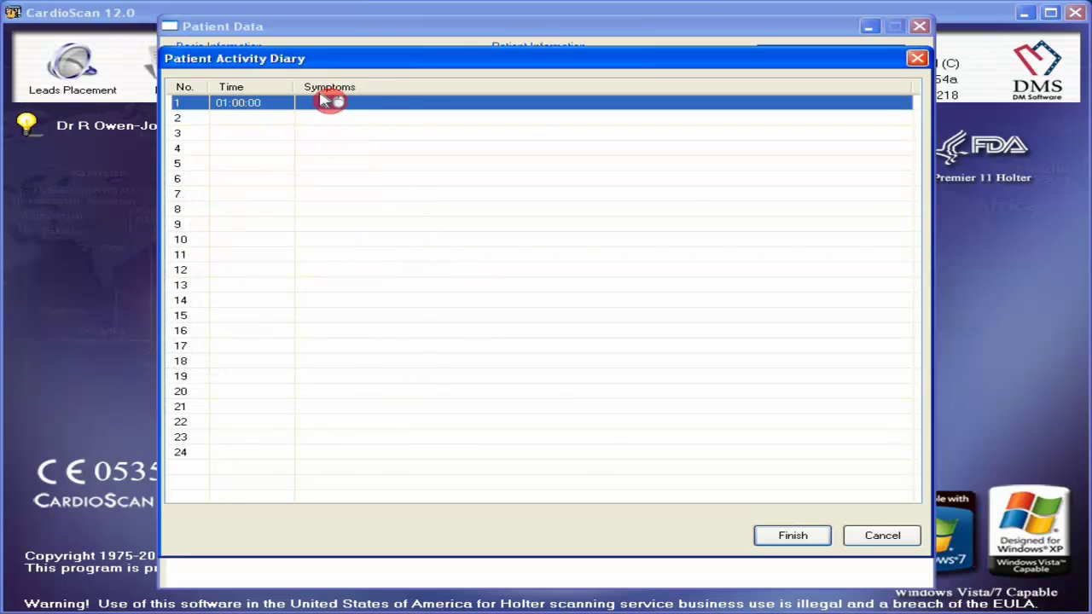
{"action": "left_click", "coordinate": [343, 101]}
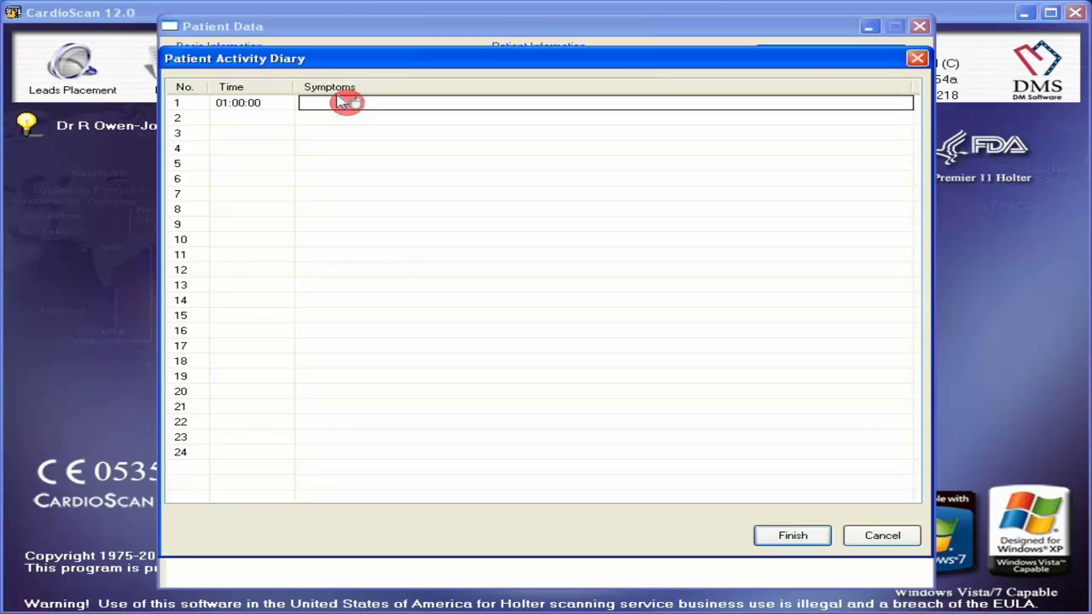
{"action": "type", "text": "palpitations"}
Step: Add a second diary entry at 04:00:02 reading "Went to the loo" and finish the patient submission
{"action": "left_click", "coordinate": [260, 117]}
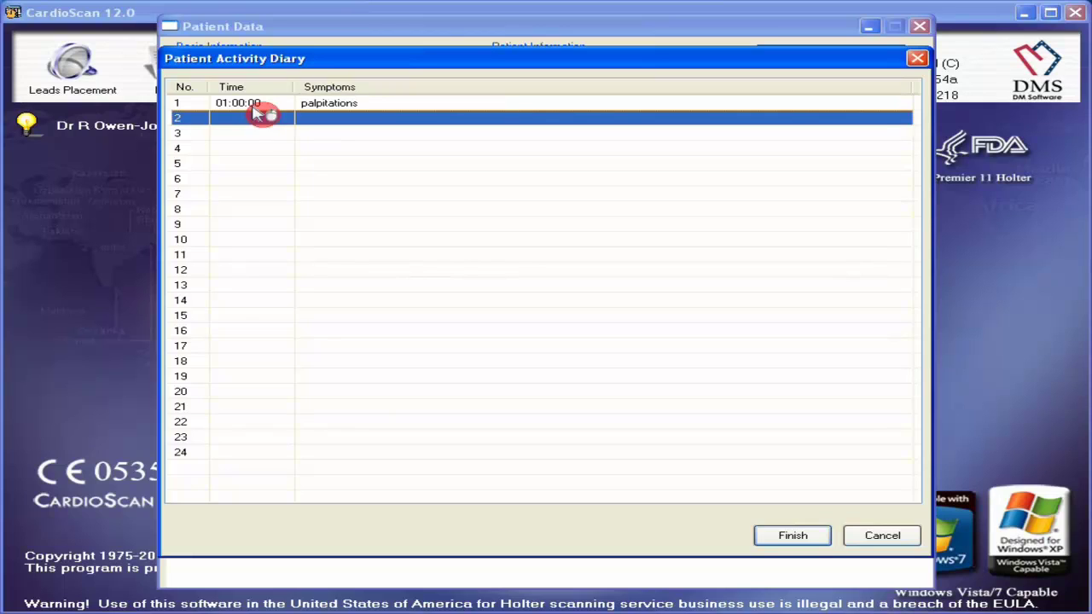
{"action": "left_click", "coordinate": [280, 115]}
{"action": "left_click", "coordinate": [232, 122]}
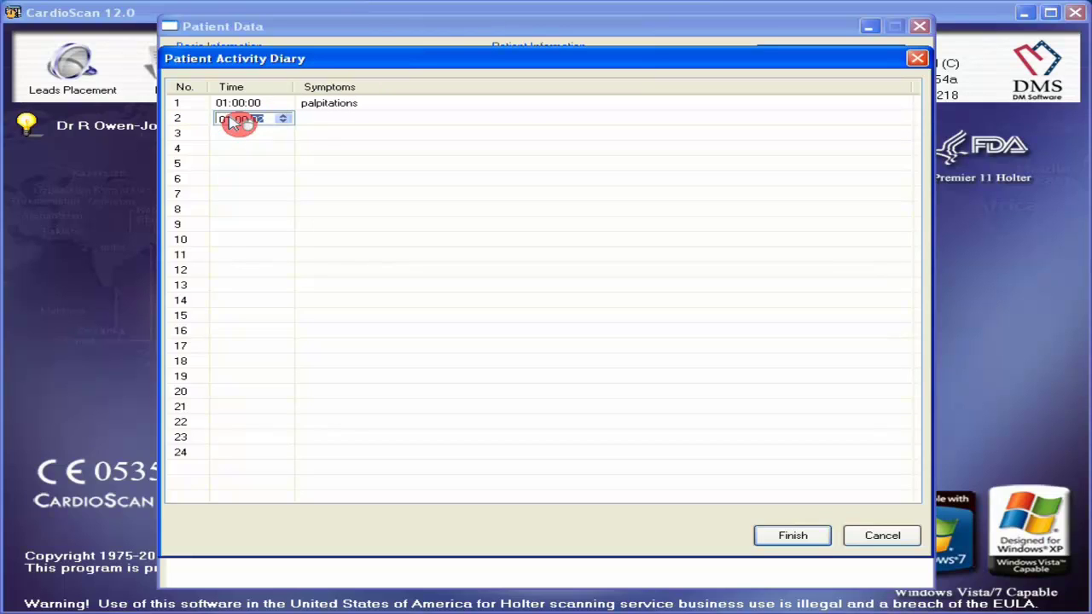
{"action": "left_click", "coordinate": [286, 117]}
{"action": "left_click", "coordinate": [283, 116]}
{"action": "left_click", "coordinate": [284, 116]}
{"action": "left_click", "coordinate": [283, 116]}
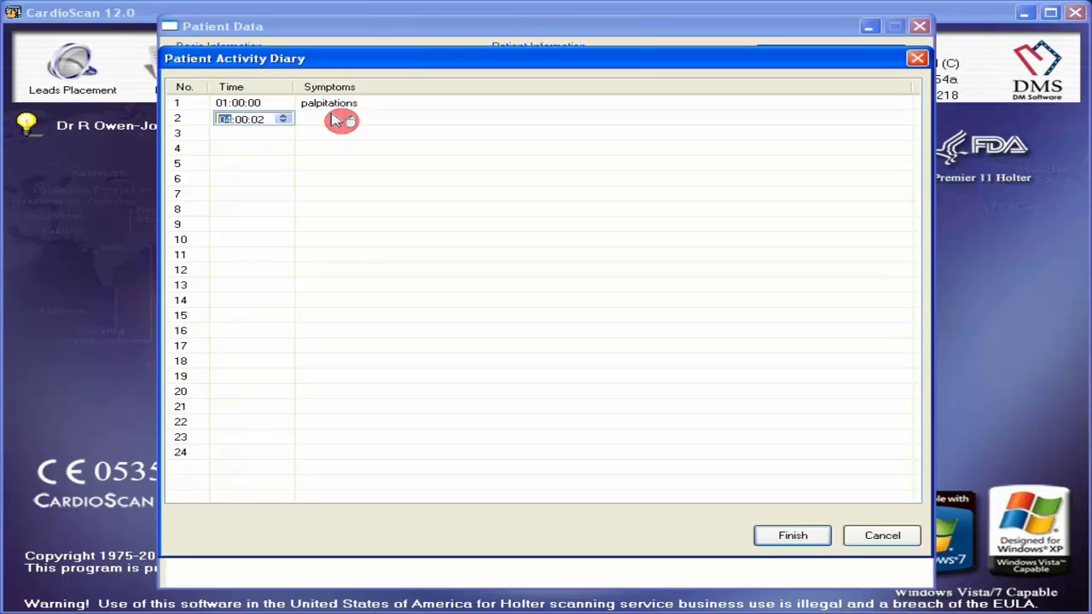
{"action": "left_click", "coordinate": [335, 121]}
{"action": "type", "text": "Went to the loo"}
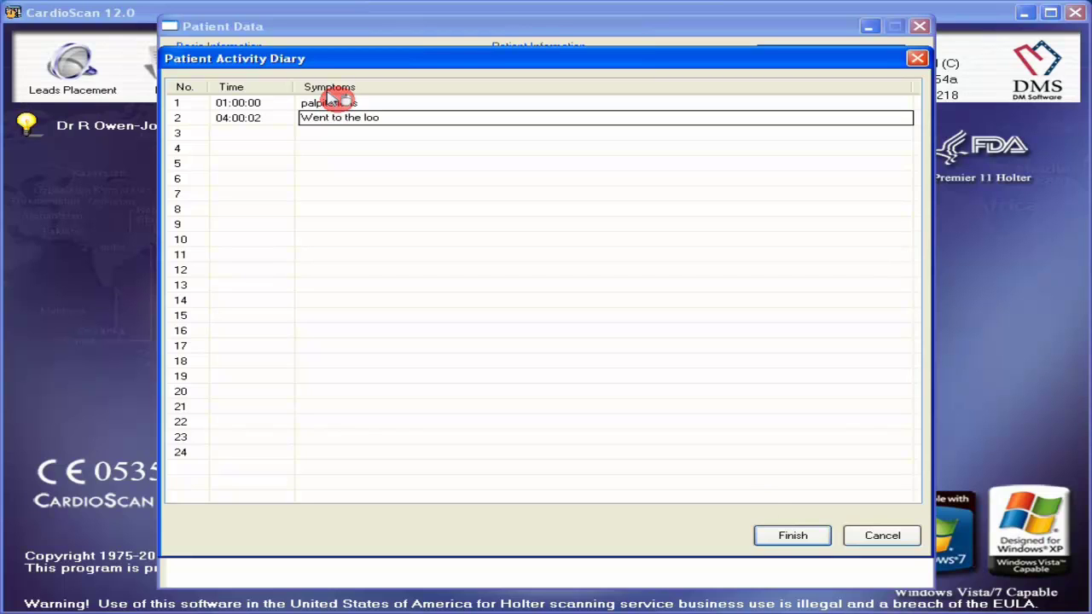
{"action": "left_click", "coordinate": [790, 536]}
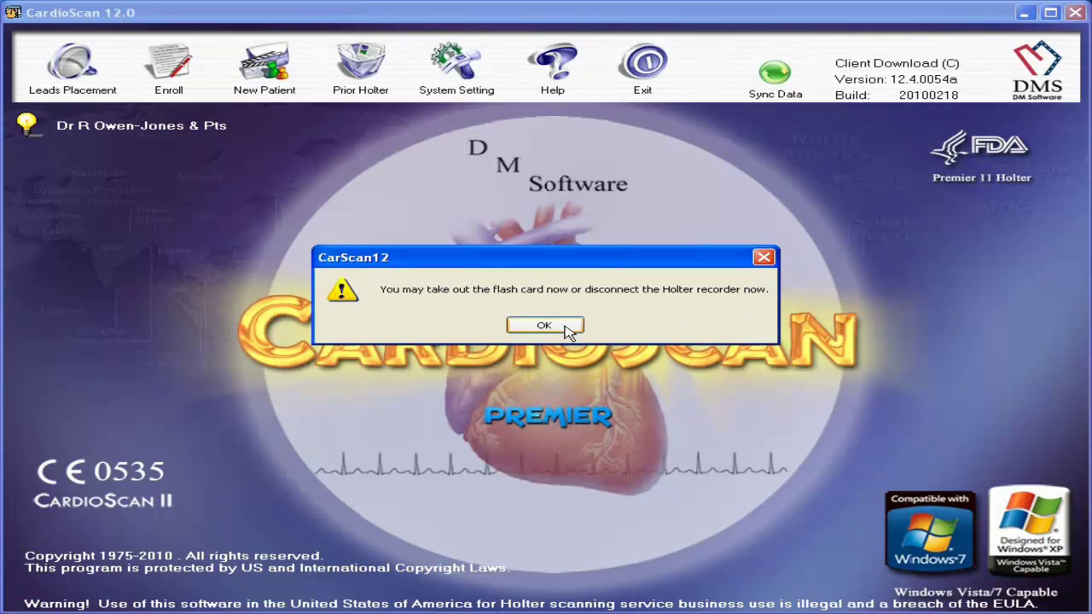
{"action": "left_click", "coordinate": [556, 324]}
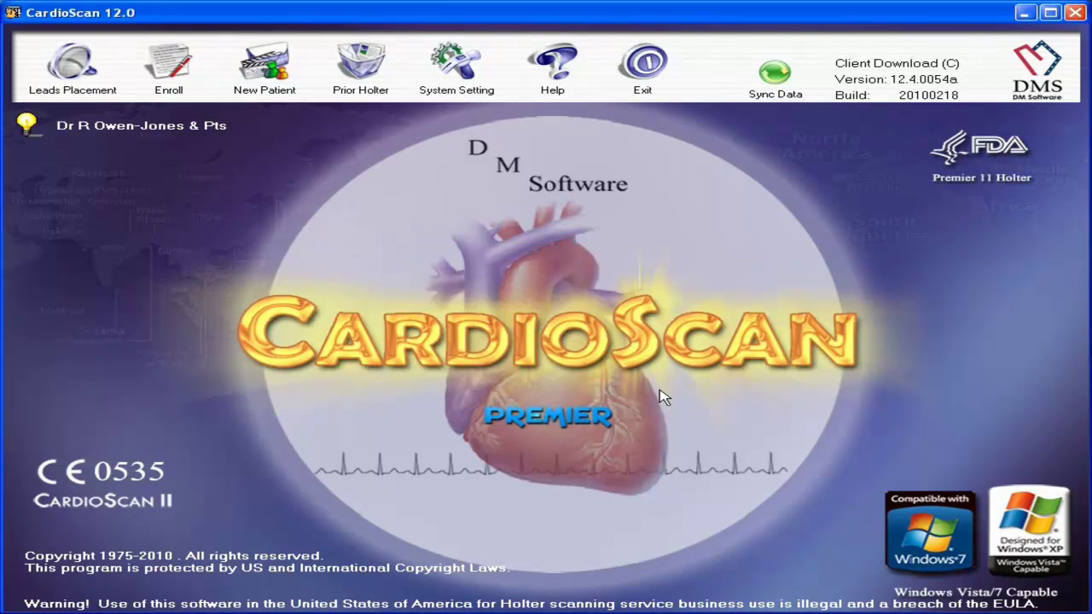
Step: Switch to the Broomwell Healthwatch Satellite window and check the transfer status of the recording upload
{"action": "left_click", "coordinate": [1023, 13]}
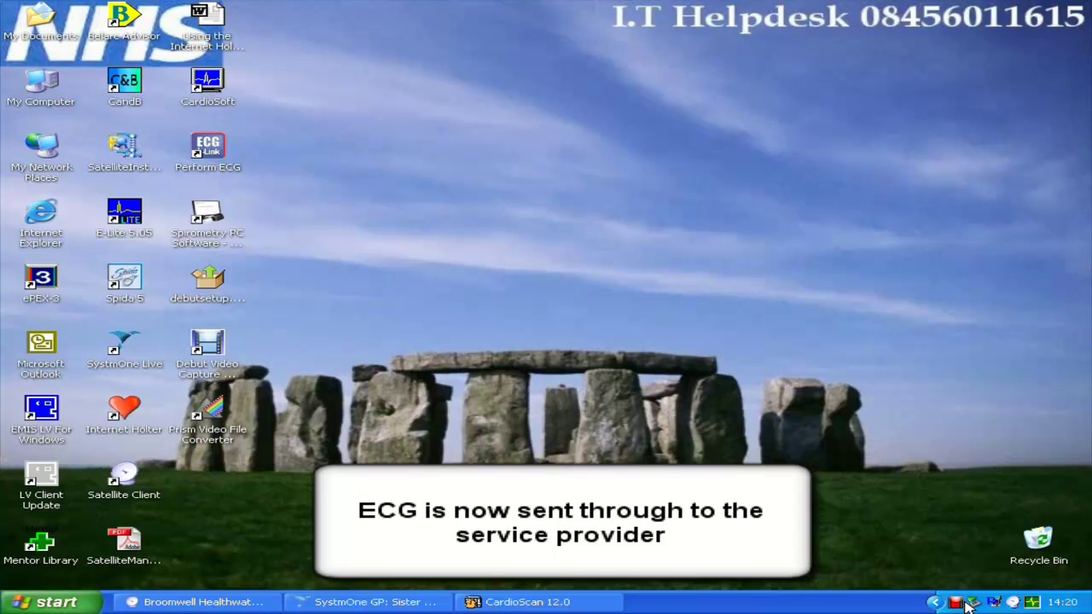
{"action": "double_click", "coordinate": [1012, 603]}
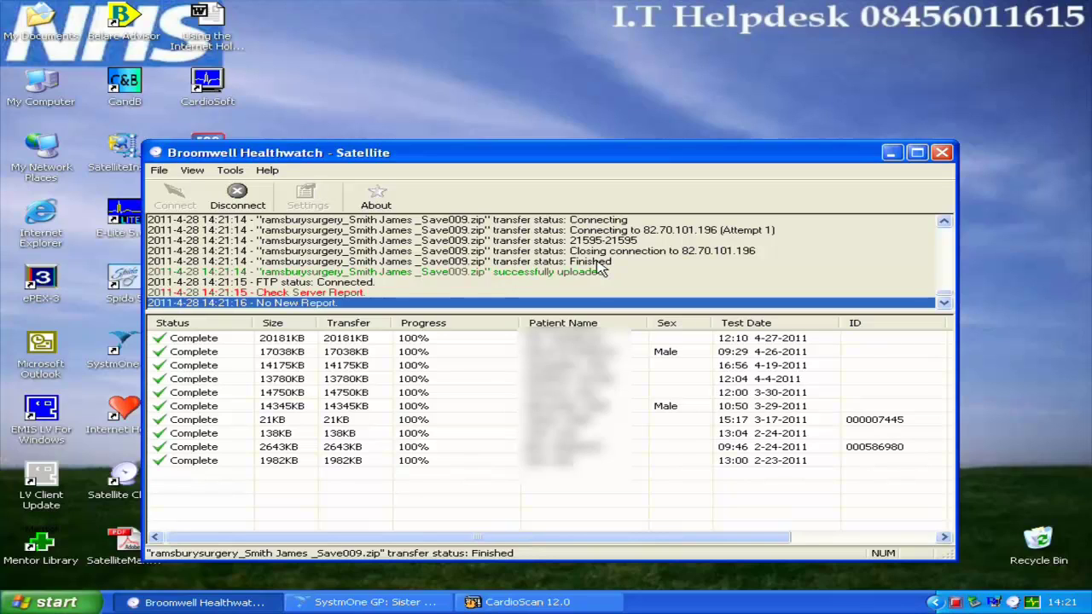
{"action": "left_click", "coordinate": [891, 155]}
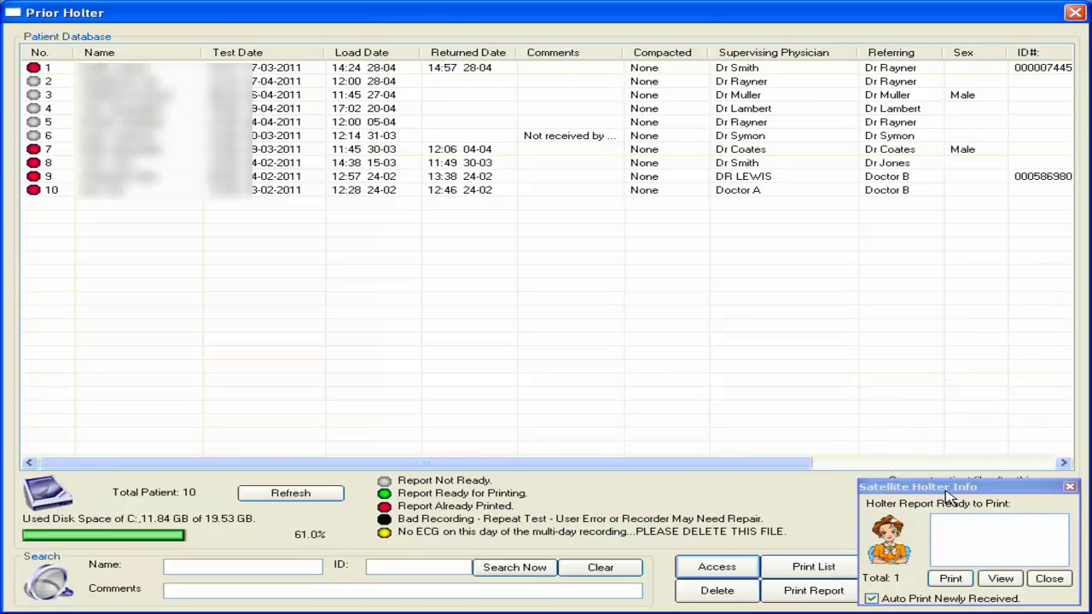
Step: View the newly received Holter report from the notification and open the full report of patient 1 in the Prior Holter list
{"action": "left_click", "coordinate": [1001, 578]}
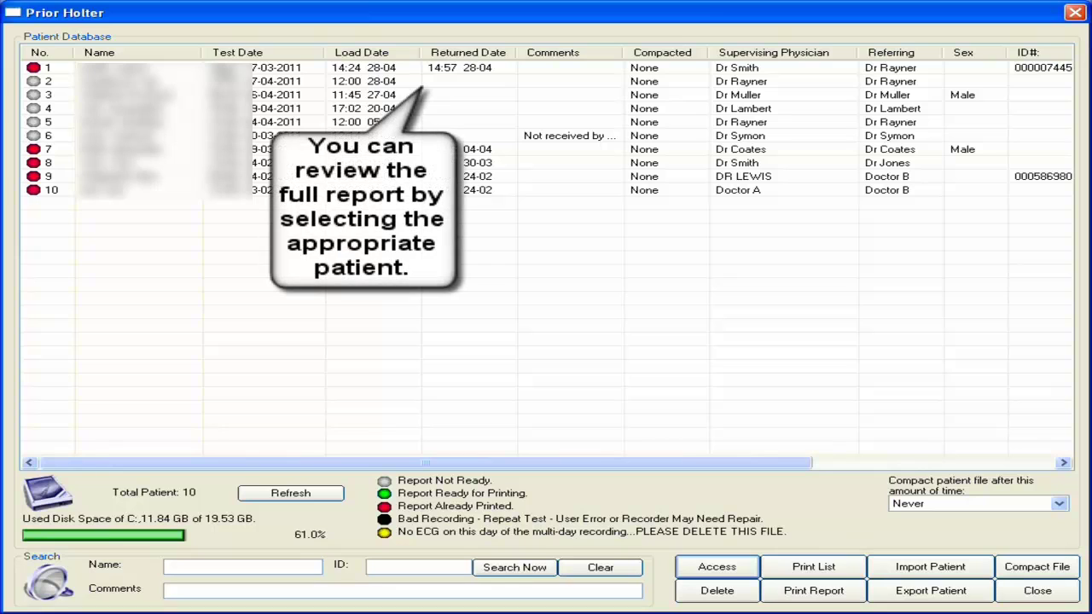
{"action": "left_click", "coordinate": [290, 67]}
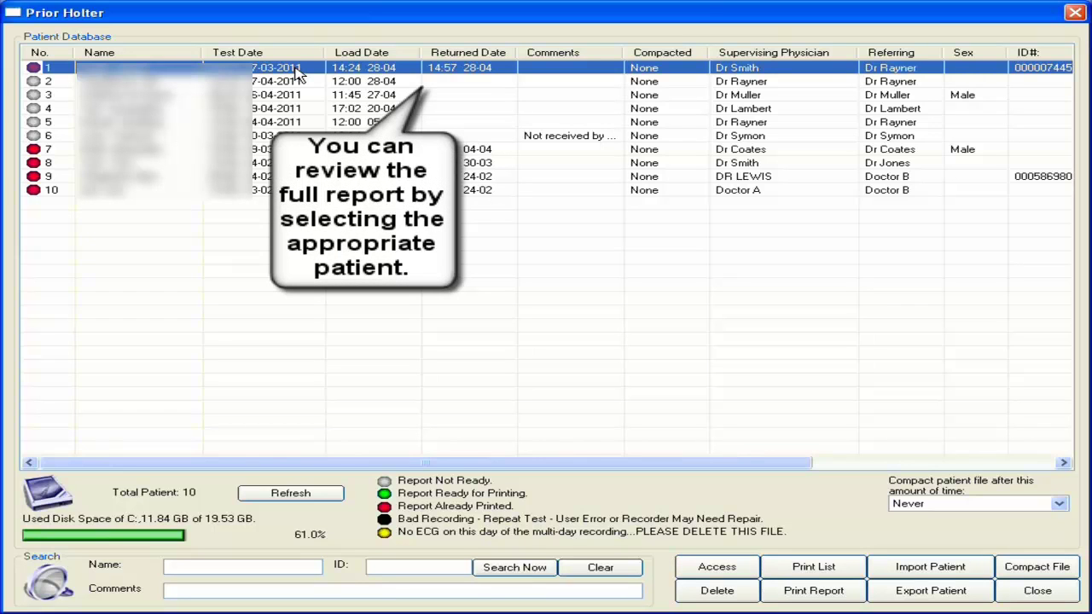
{"action": "double_click", "coordinate": [293, 68]}
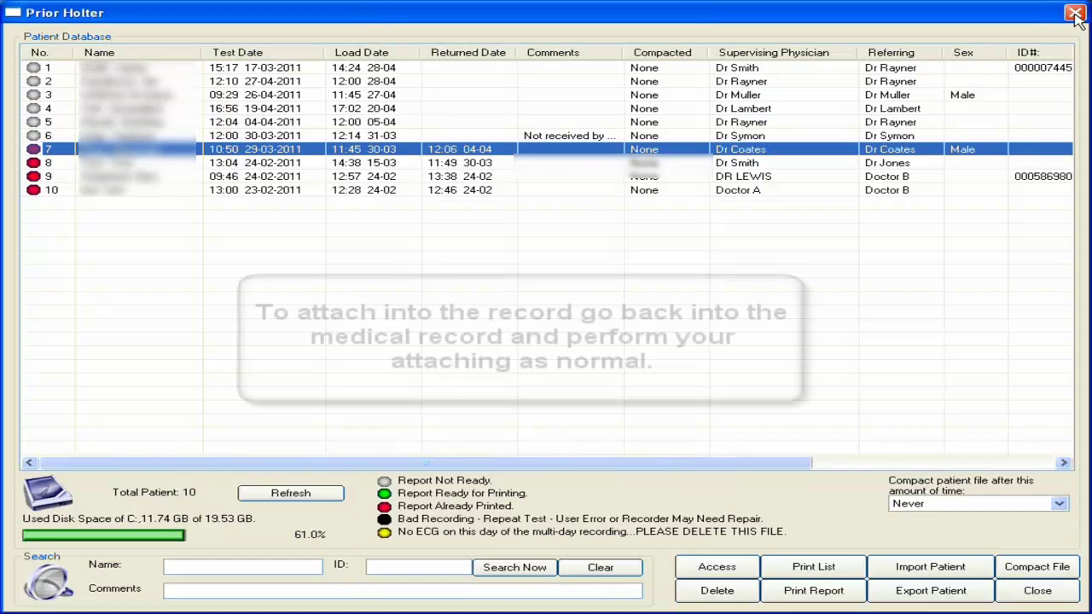
Step: Close the Prior Holter list and CardioScan, and switch to the patient record in SystmOne
{"action": "left_click", "coordinate": [1076, 13]}
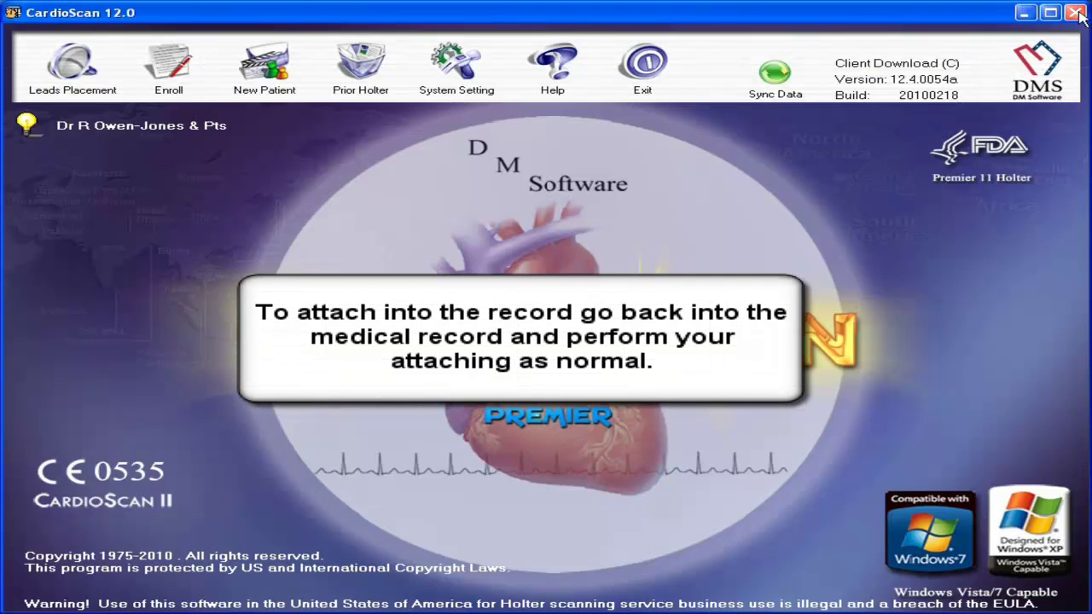
{"action": "left_click", "coordinate": [1076, 14]}
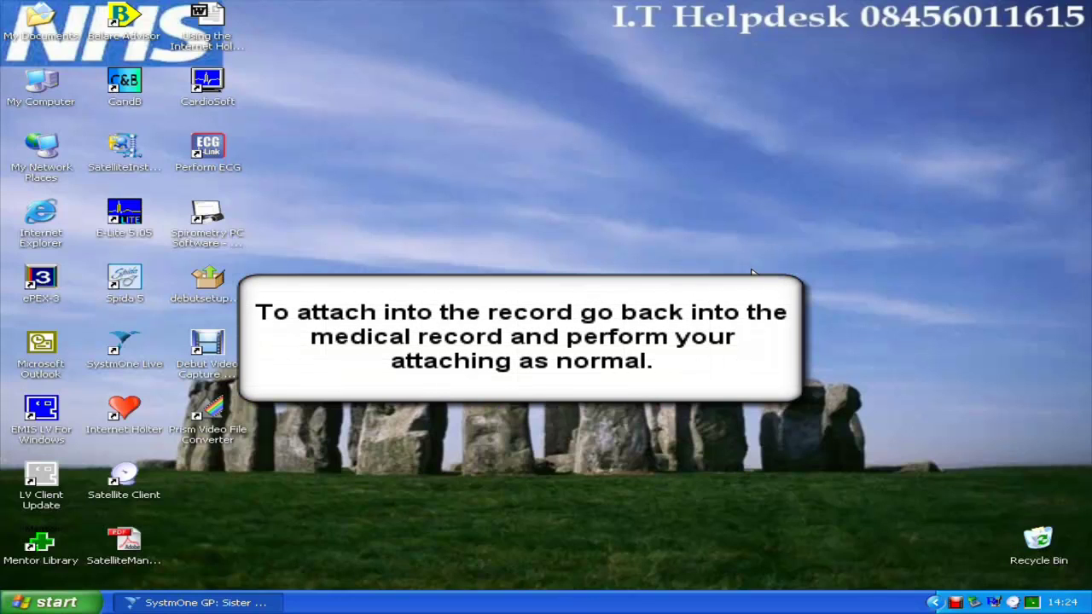
{"action": "left_click", "coordinate": [220, 597]}
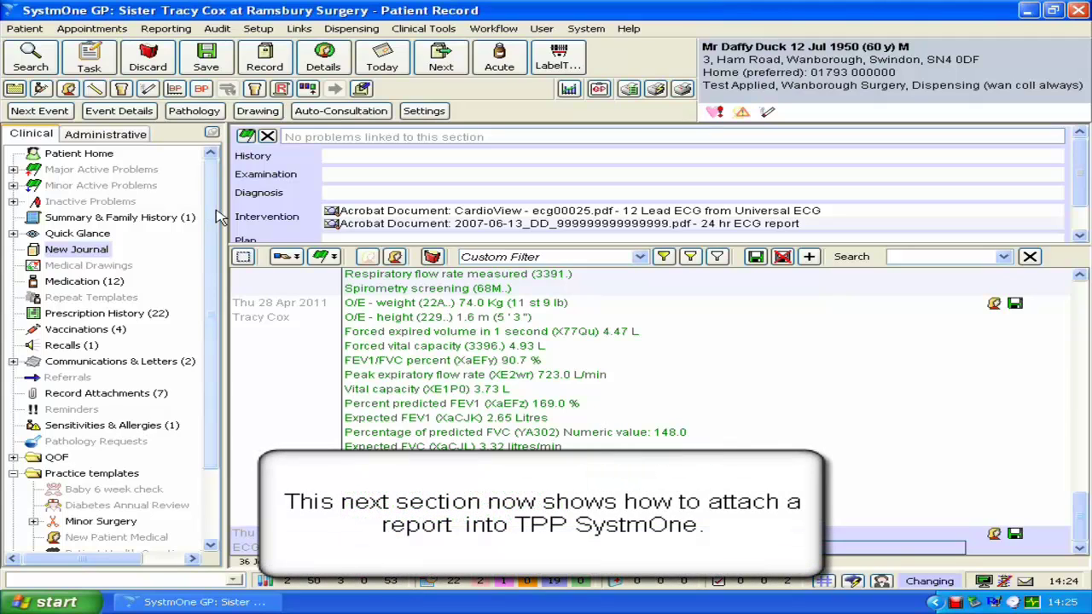
Step: Start a new record attachment for the patient and choose the file C:\CSData\Print Report.pdf
{"action": "left_click", "coordinate": [119, 389]}
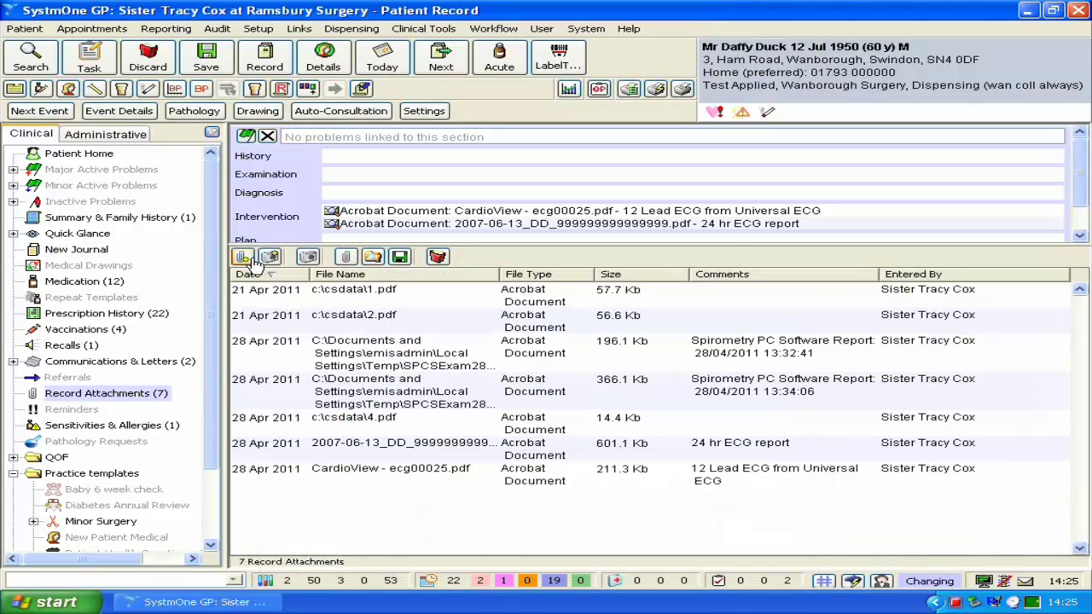
{"action": "left_click", "coordinate": [246, 256]}
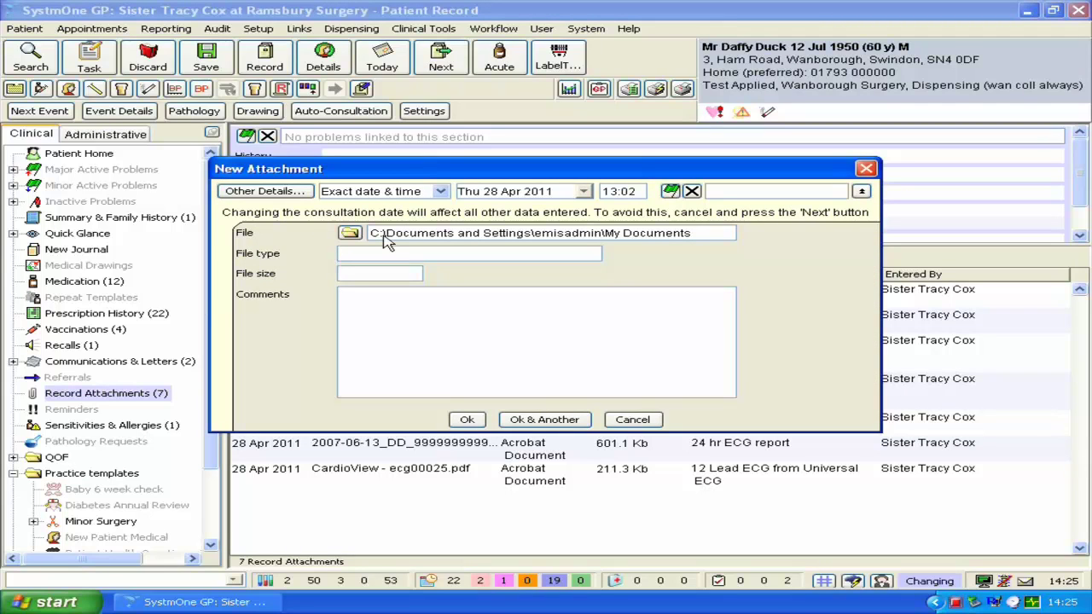
{"action": "left_click", "coordinate": [348, 234]}
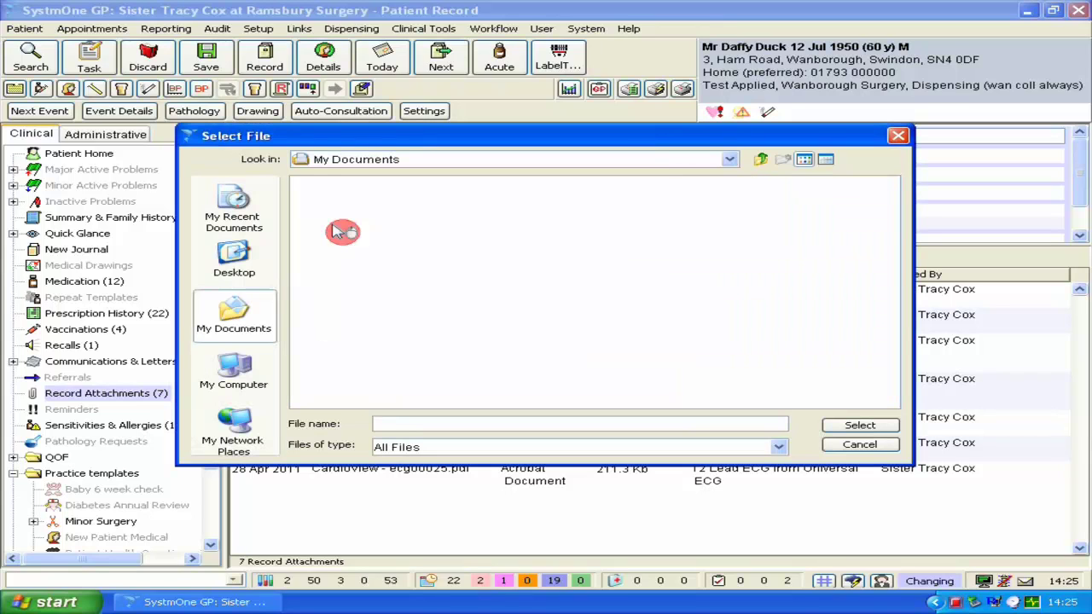
{"action": "left_click", "coordinate": [229, 359]}
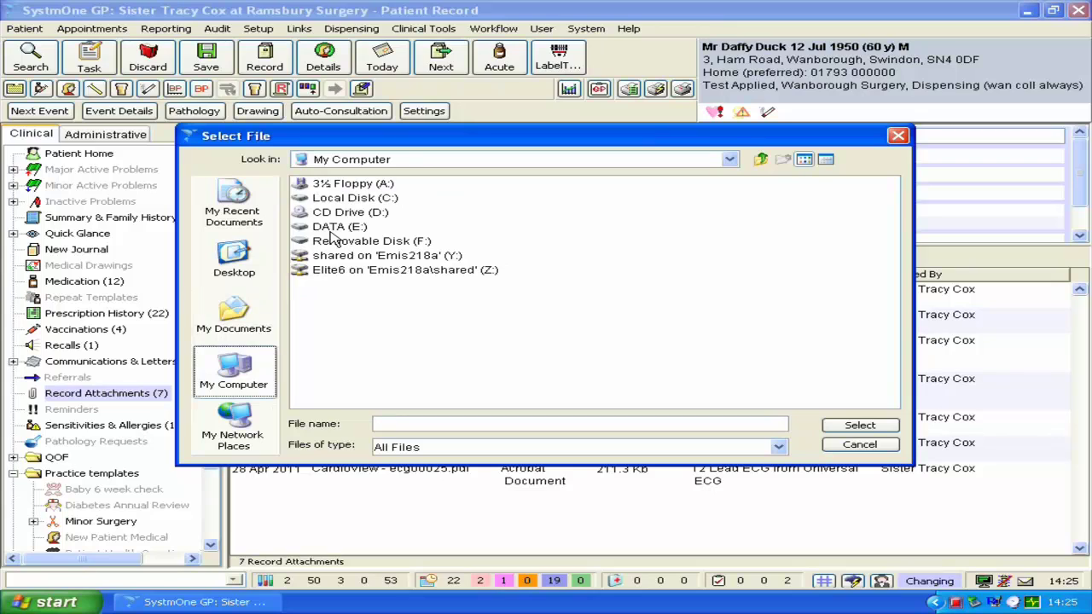
{"action": "left_click", "coordinate": [329, 196]}
{"action": "double_click", "coordinate": [327, 196]}
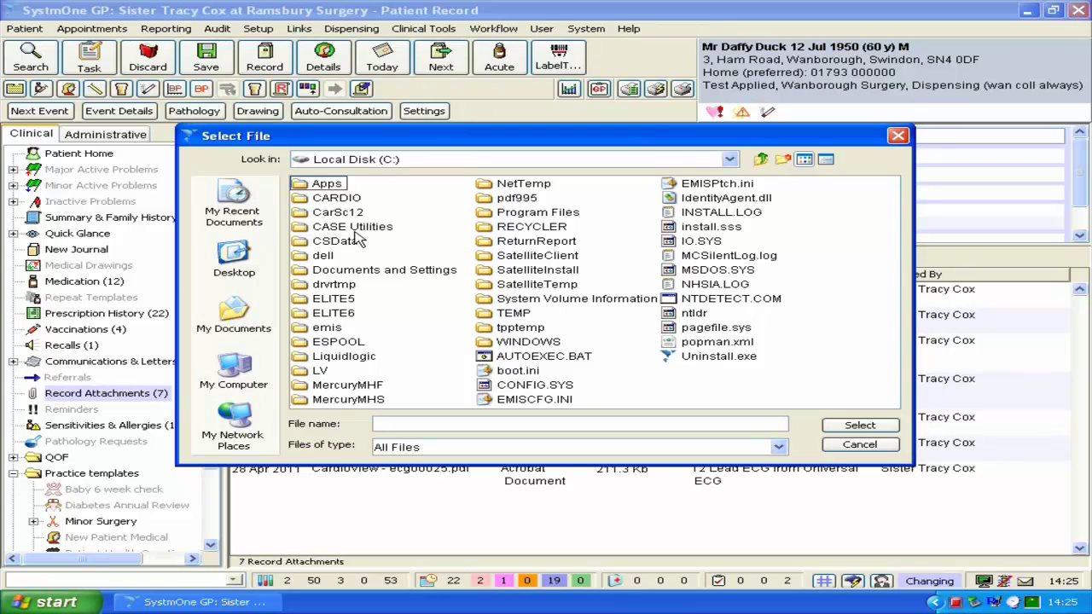
{"action": "left_click", "coordinate": [338, 241]}
{"action": "double_click", "coordinate": [334, 241]}
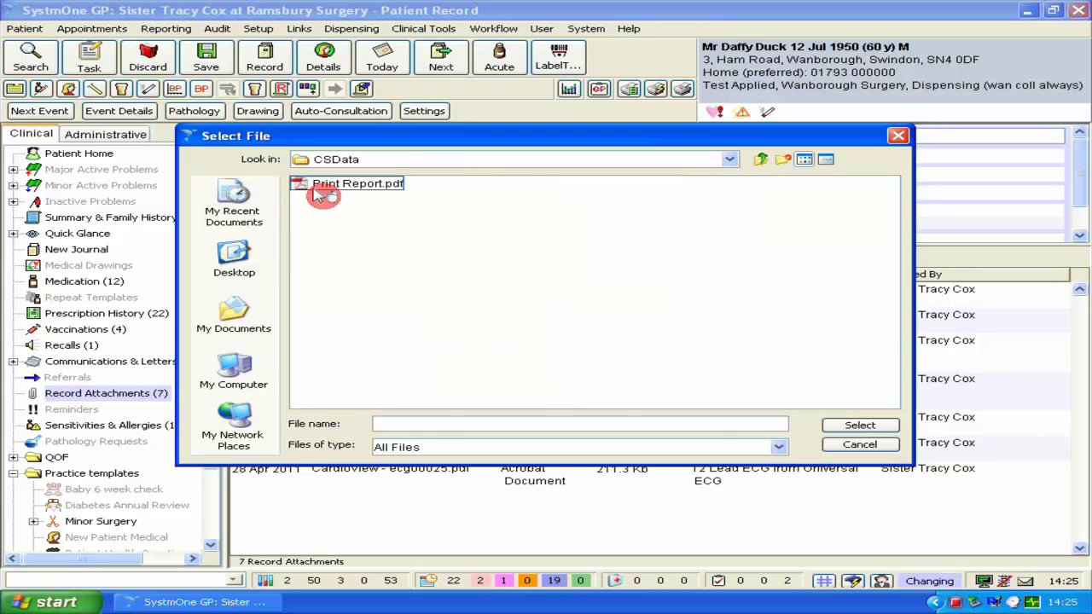
{"action": "double_click", "coordinate": [318, 185]}
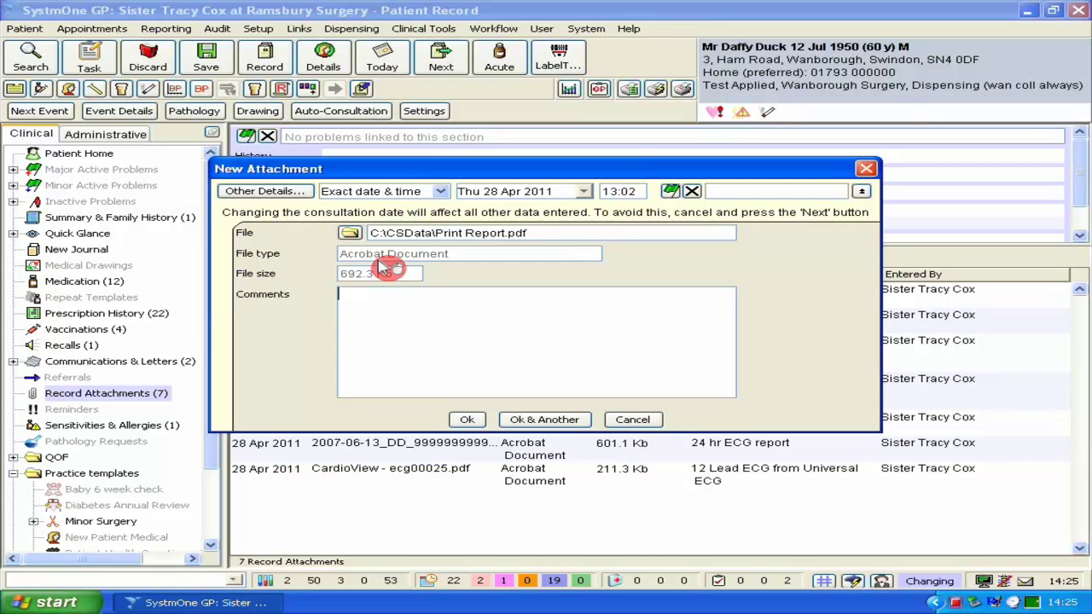
Step: Add the comment "Holter report analysed by Broomwell." and save the attachment to the record
{"action": "type", "text": "Holter re"}
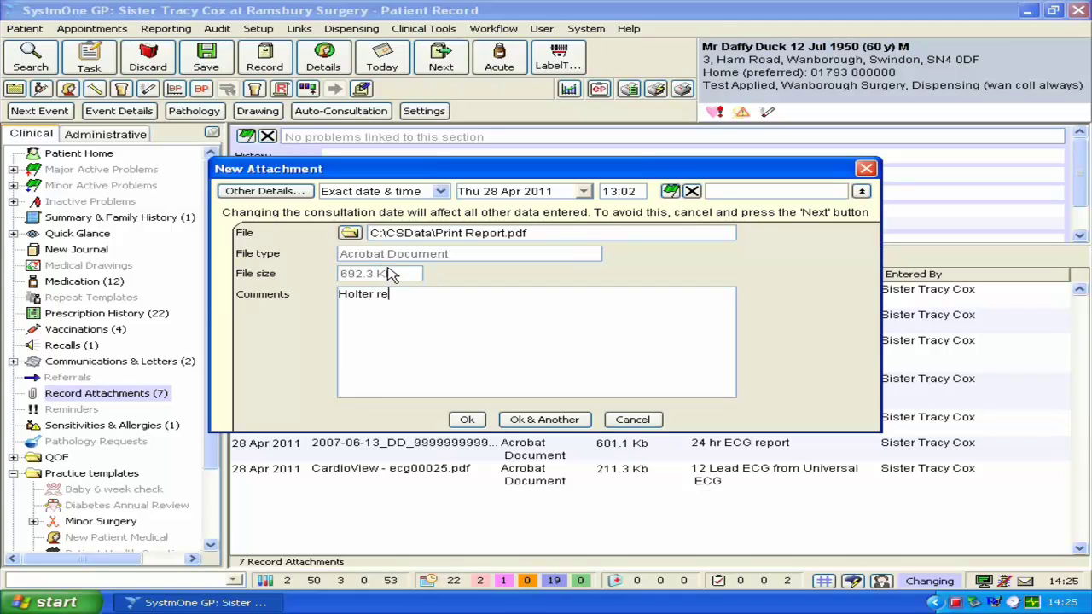
{"action": "type", "text": "port analysed by Broomwell."}
{"action": "left_click", "coordinate": [468, 422]}
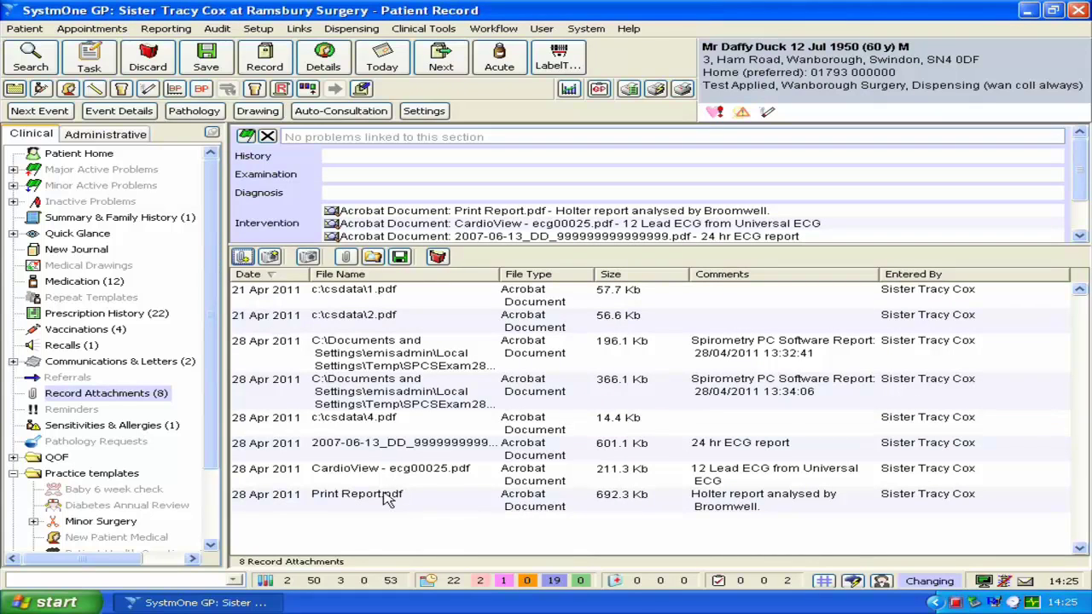
Step: Open the attached Print Report.pdf from the patient's record attachments
{"action": "left_click", "coordinate": [272, 495]}
{"action": "left_click", "coordinate": [335, 496]}
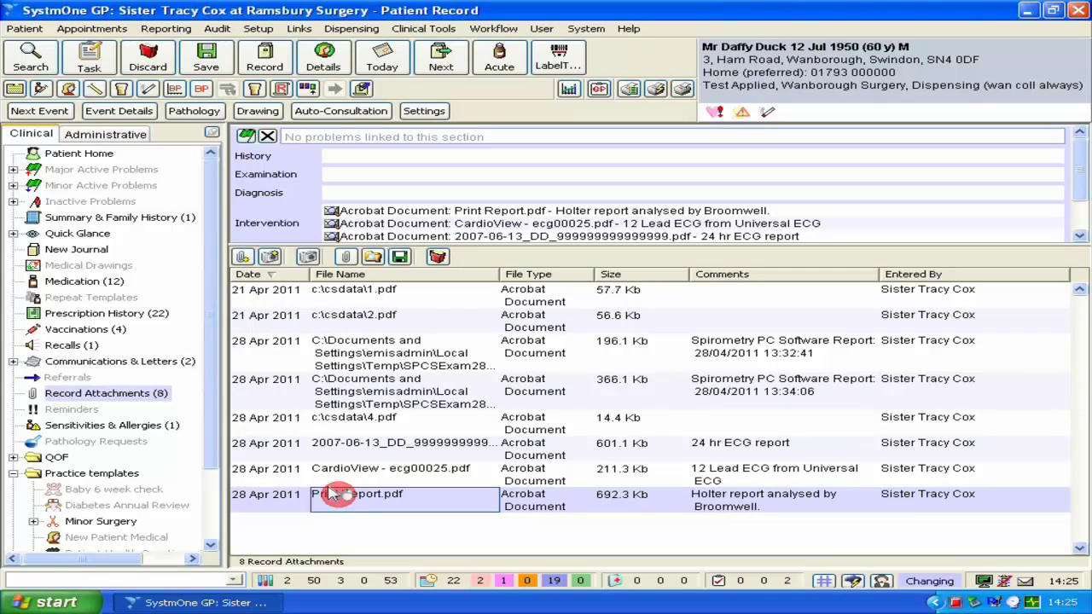
{"action": "double_click", "coordinate": [339, 497]}
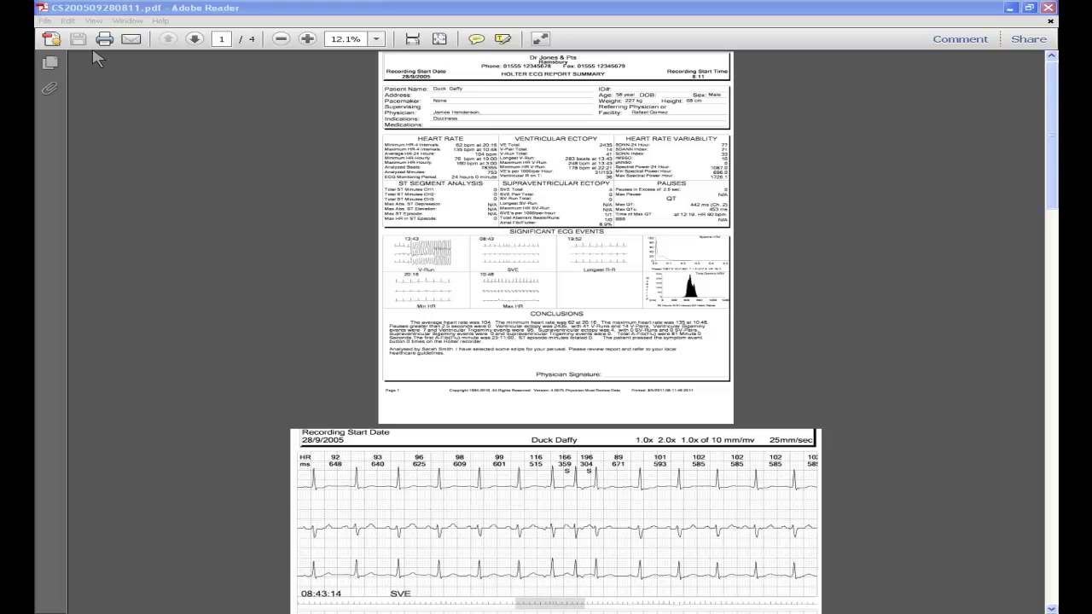
Step: Page through the Holter ECG report from the summary to page 4 and close the document
{"action": "left_click", "coordinate": [194, 43]}
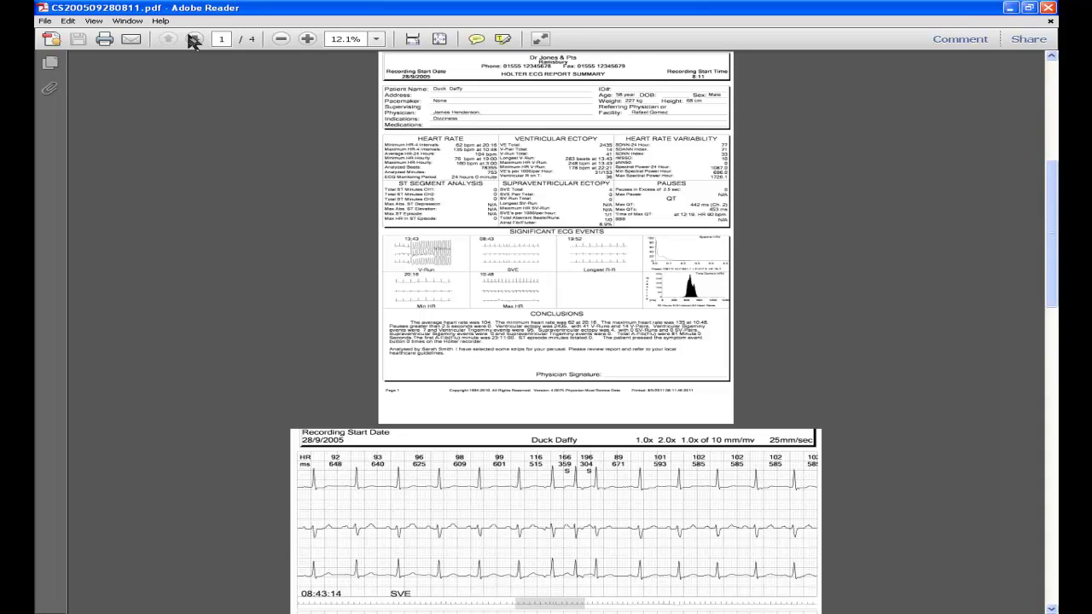
{"action": "left_click", "coordinate": [193, 43]}
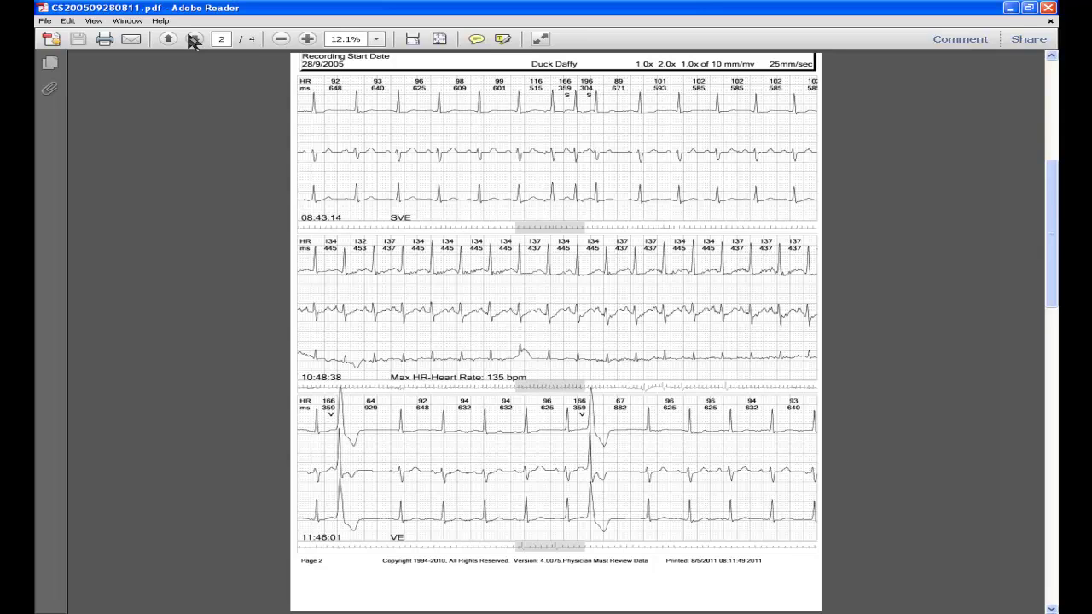
{"action": "left_click", "coordinate": [194, 40]}
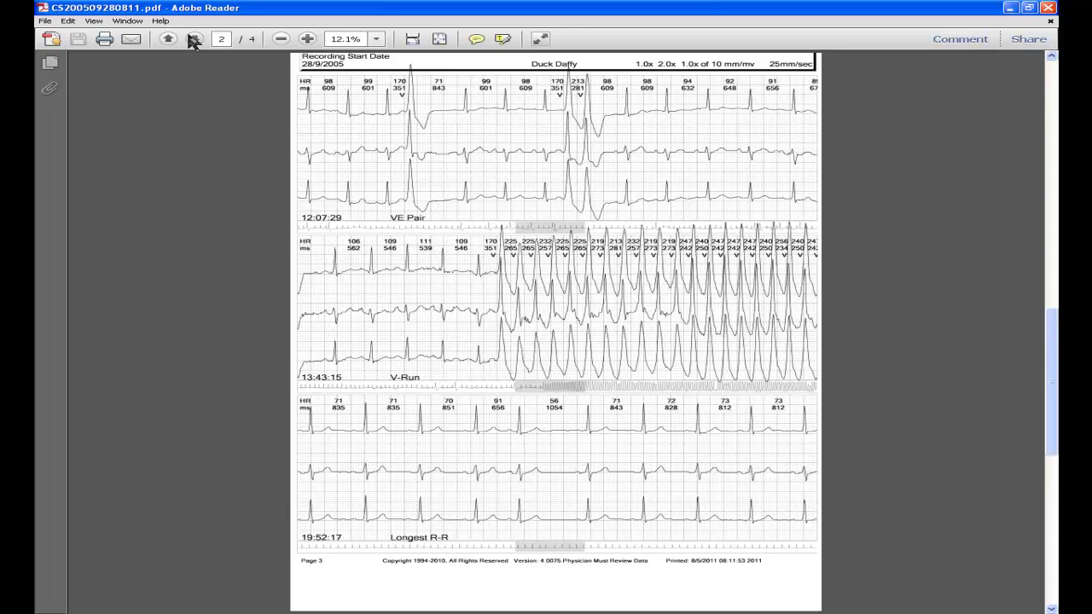
{"action": "left_click", "coordinate": [194, 40]}
{"action": "left_click", "coordinate": [194, 41]}
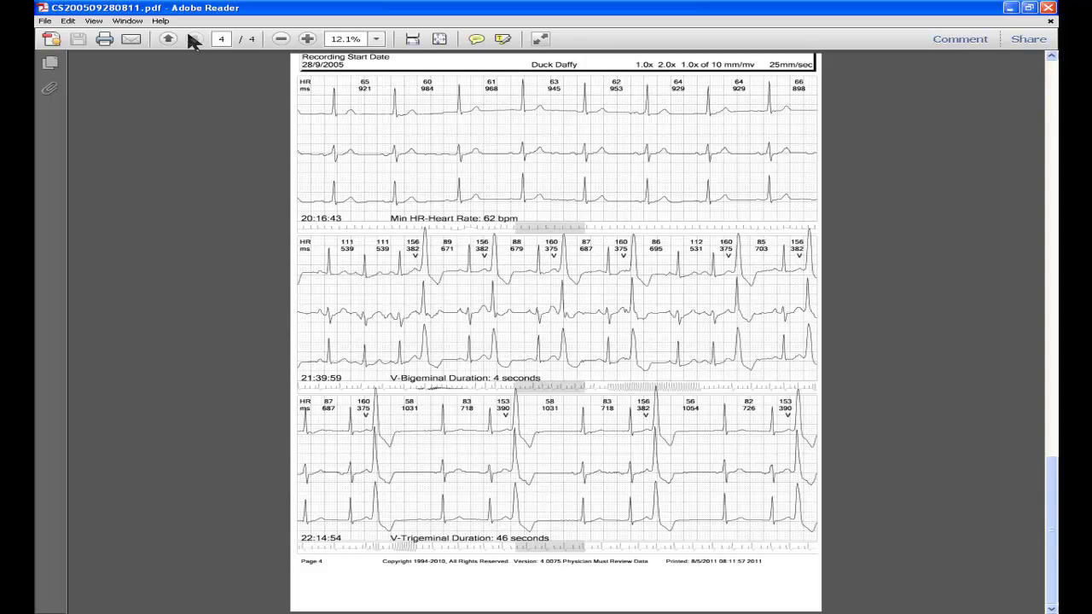
{"action": "key", "text": "alt+F4"}
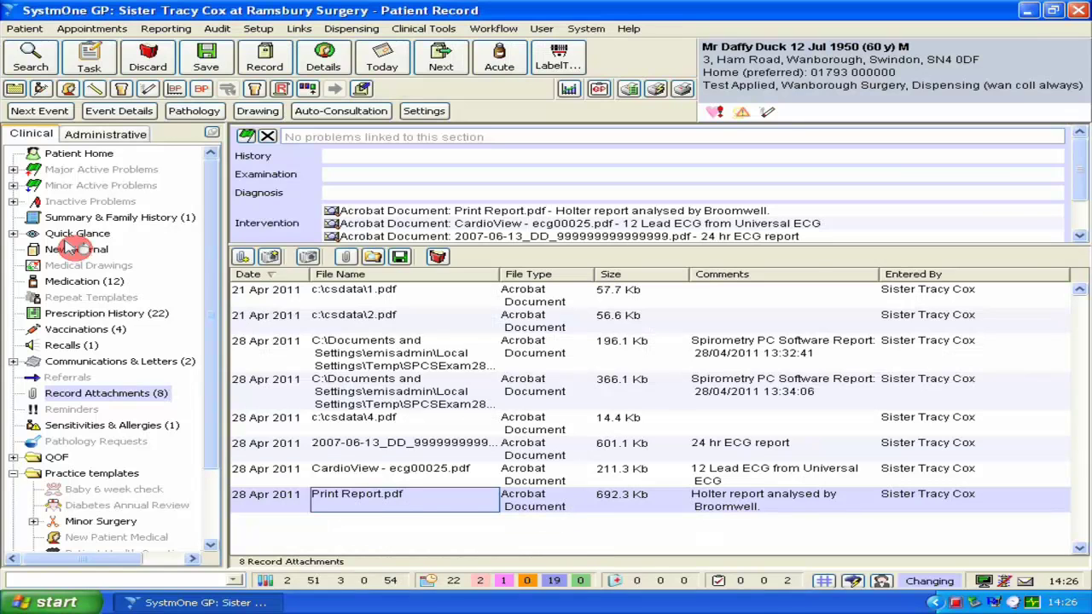
Step: Examine the latest entries in the patient's New Journal alongside the current consultation notes
{"action": "left_click", "coordinate": [76, 249]}
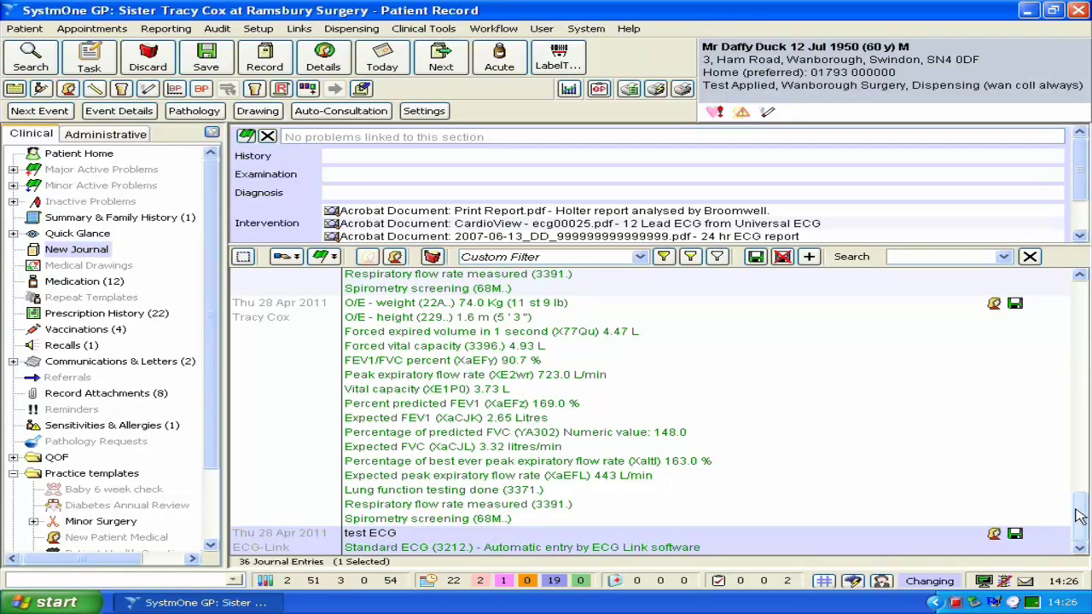
{"action": "left_click_drag", "start_coordinate": [1079, 516], "coordinate": [614, 588]}
{"action": "left_click", "coordinate": [69, 249]}
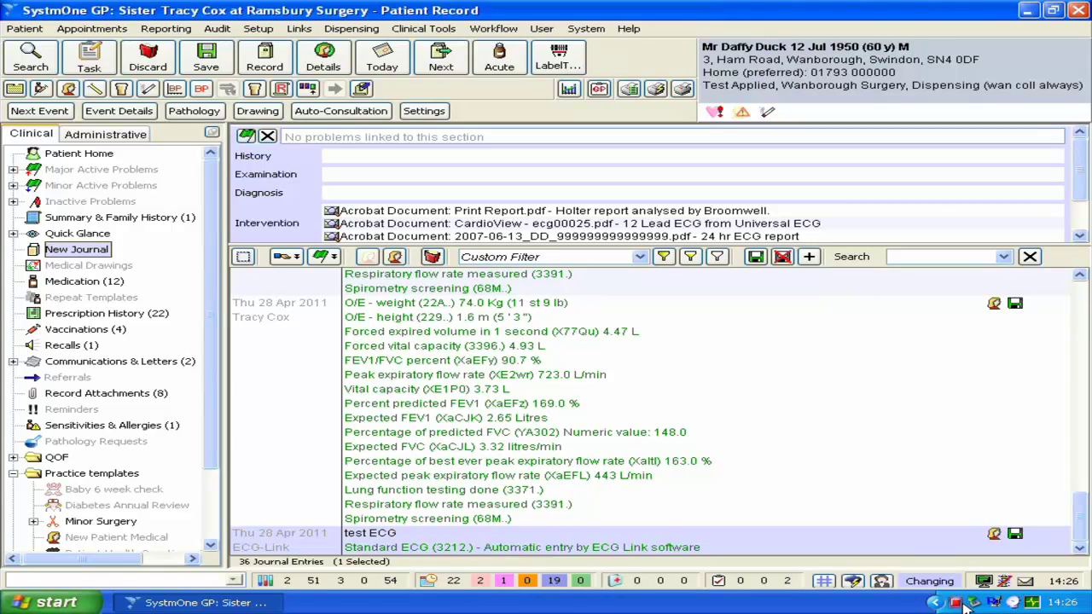
{"action": "left_click", "coordinate": [1075, 522]}
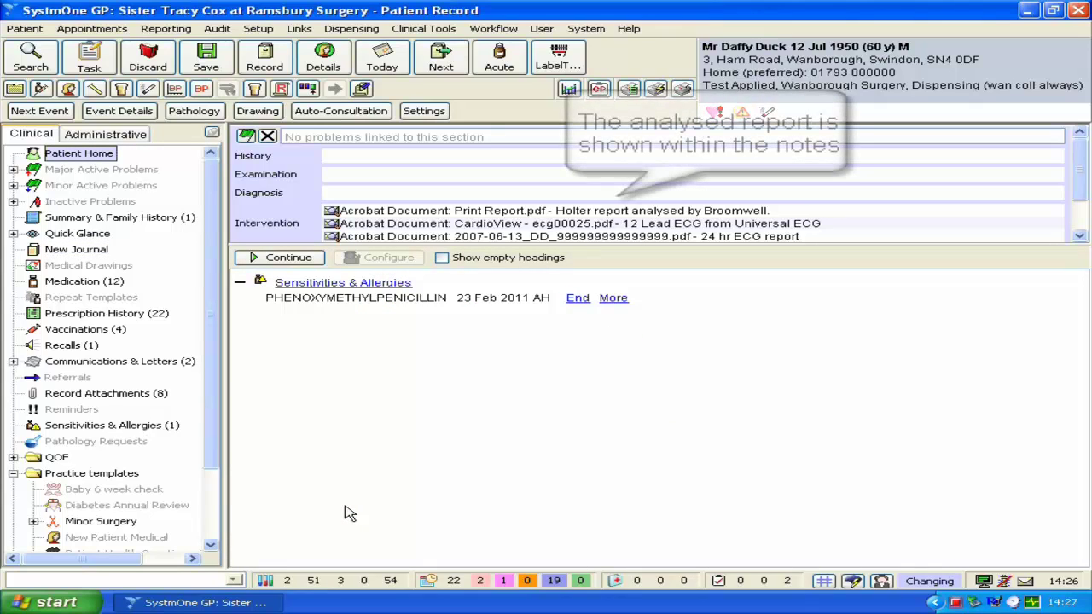
{"action": "left_click", "coordinate": [81, 248]}
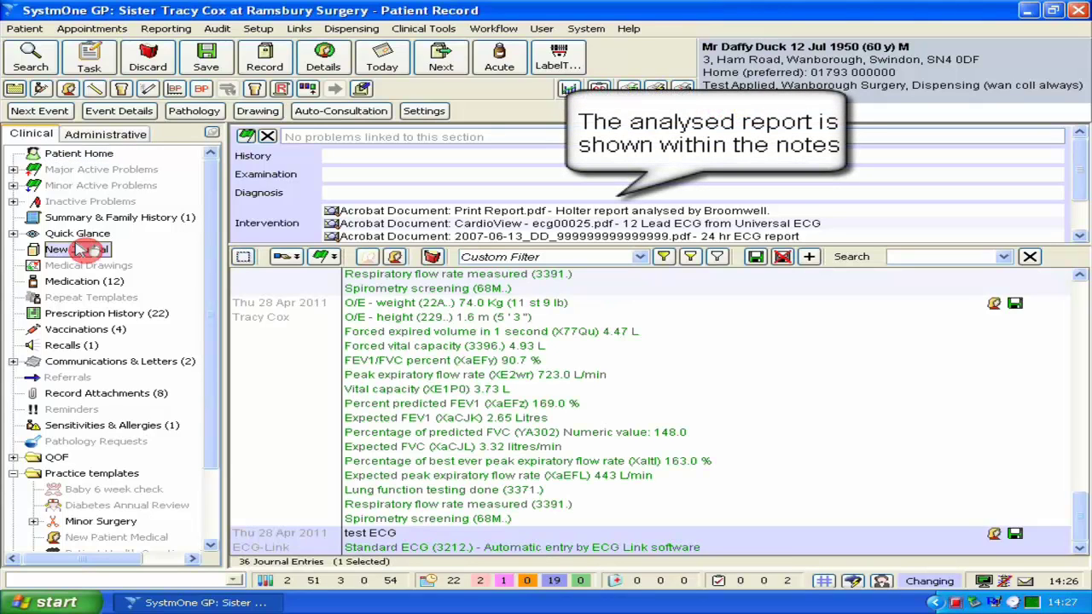
{"action": "left_click", "coordinate": [1078, 524]}
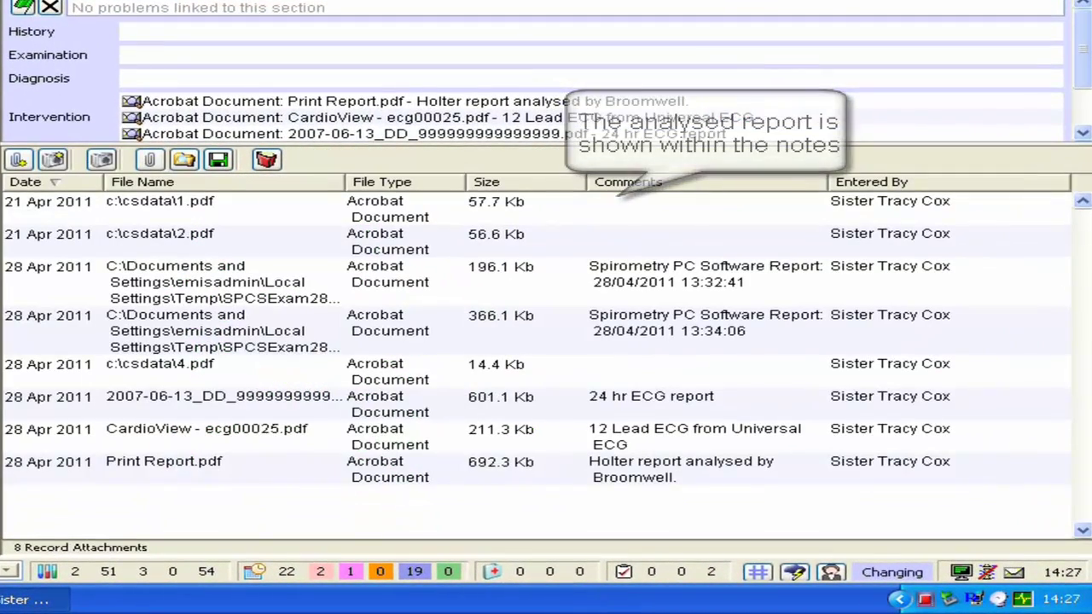
Step: Return to the record attachments and select the Print Report.pdf entry
{"action": "left_click", "coordinate": [120, 373]}
{"action": "left_click", "coordinate": [123, 461]}
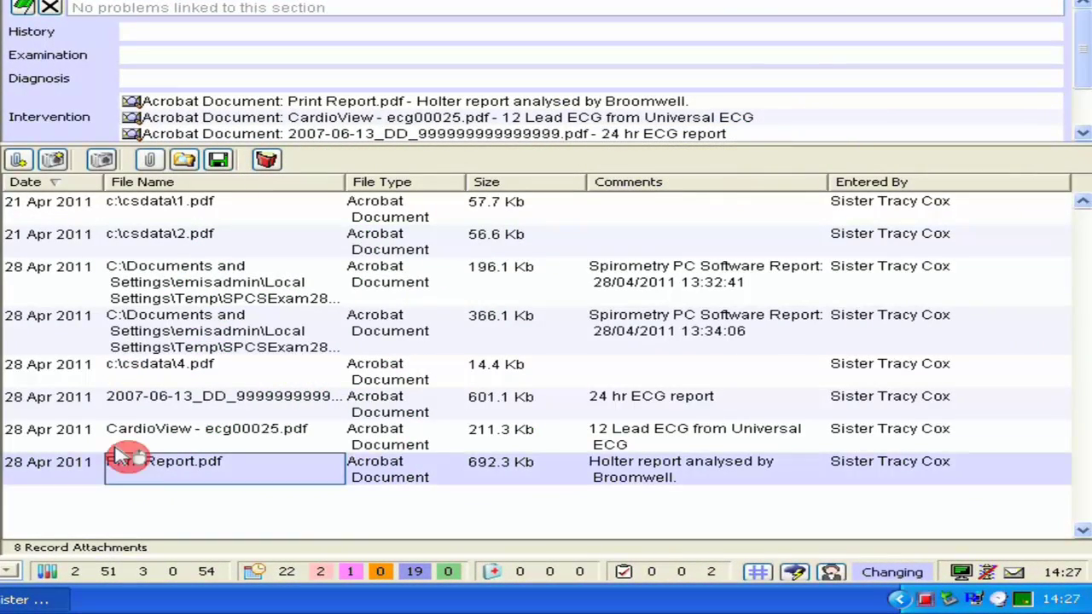